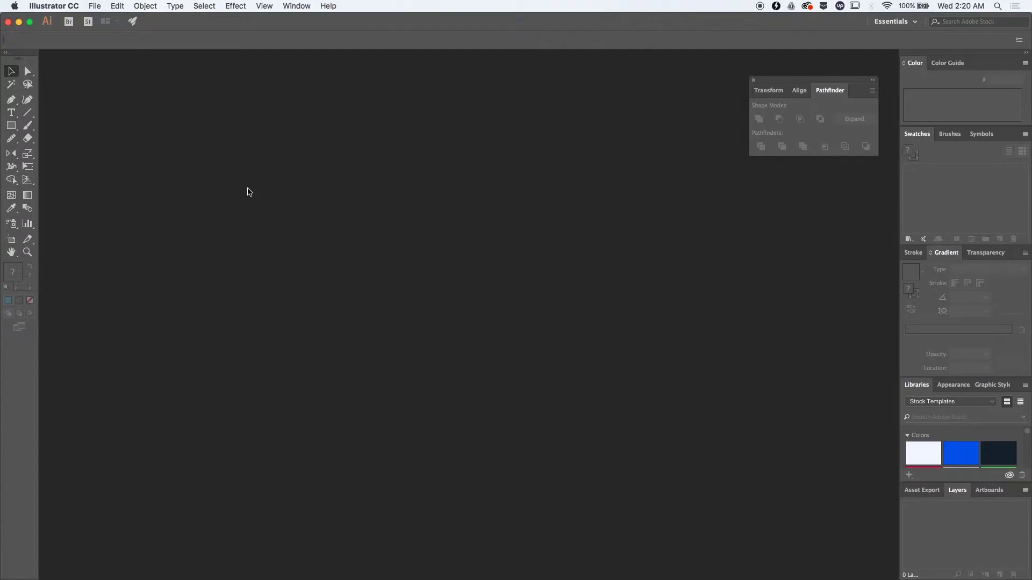
Create a 1366 x 768 px RGB document named logo-parkside
click(92, 6)
click(102, 21)
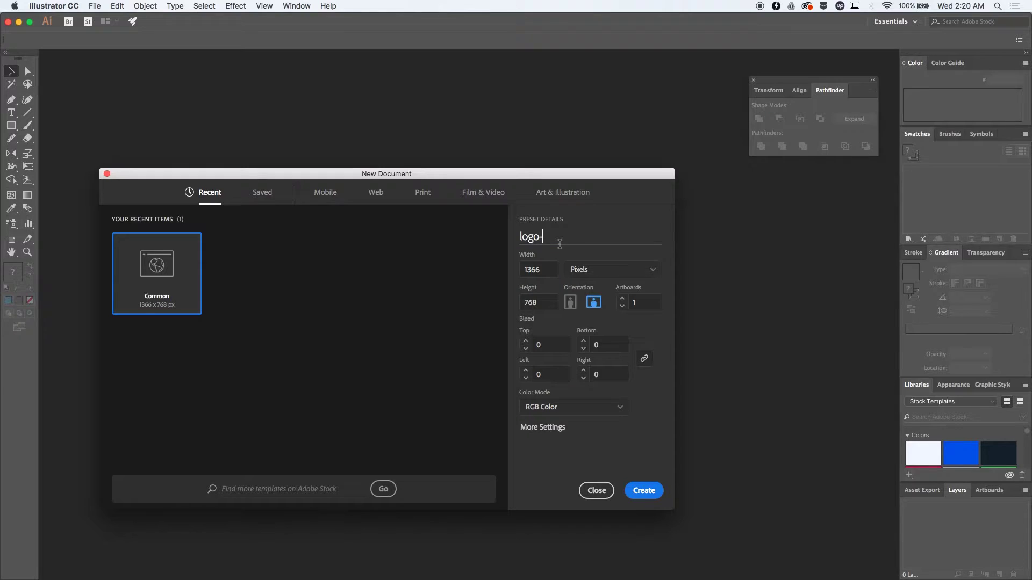
text(logo-parkside)
key(Return)
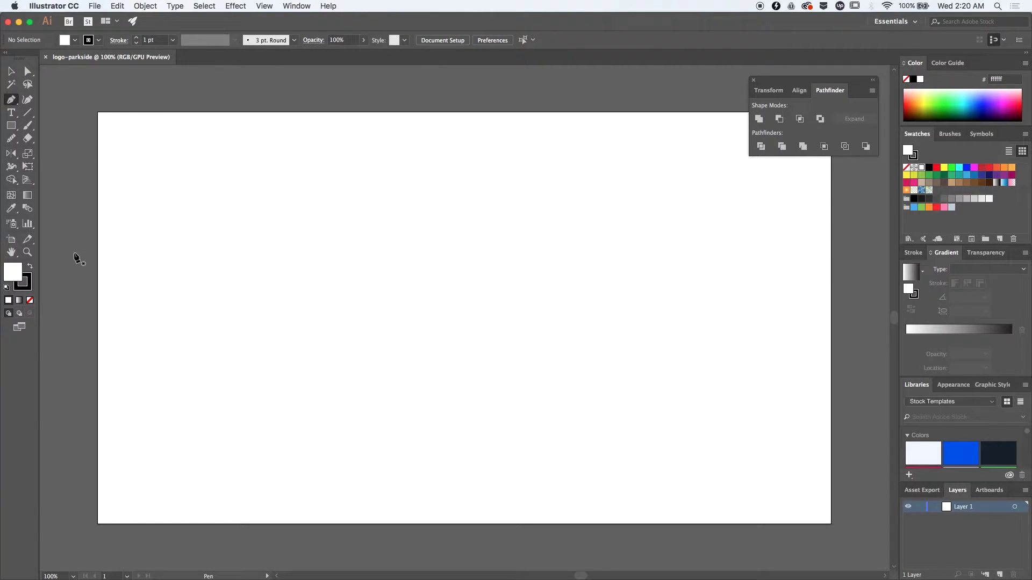
Draw the left half of a tooth silhouette as a closed curved Pen path with black fill and no stroke
click(32, 269)
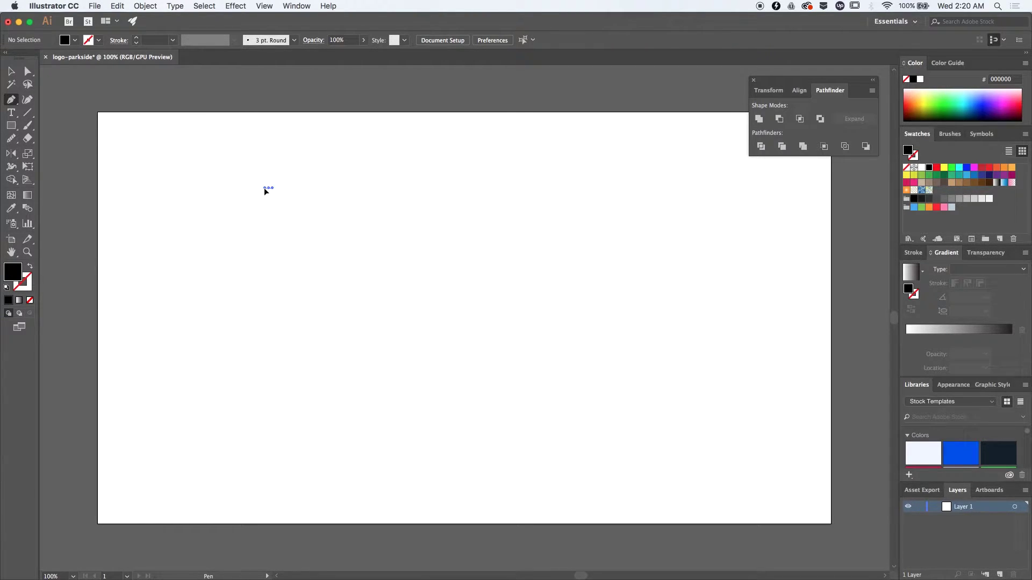
drag(265, 188, 205, 176)
drag(181, 218, 182, 247)
drag(221, 281, 260, 324)
key(super+z)
drag(268, 277, 287, 277)
click(268, 278)
click(268, 188)
Refine the half-tooth's outer curves and root by adjusting its anchor points, to about 156 x 286 px
key(v)
drag(225, 178, 224, 174)
key(super+shift+a)
key(a)
drag(209, 275, 210, 285)
key(super+shift+a)
drag(182, 218, 184, 220)
key(super+shift+a)
key(v)
click(215, 231)
key(super+shift+a)
click(244, 268)
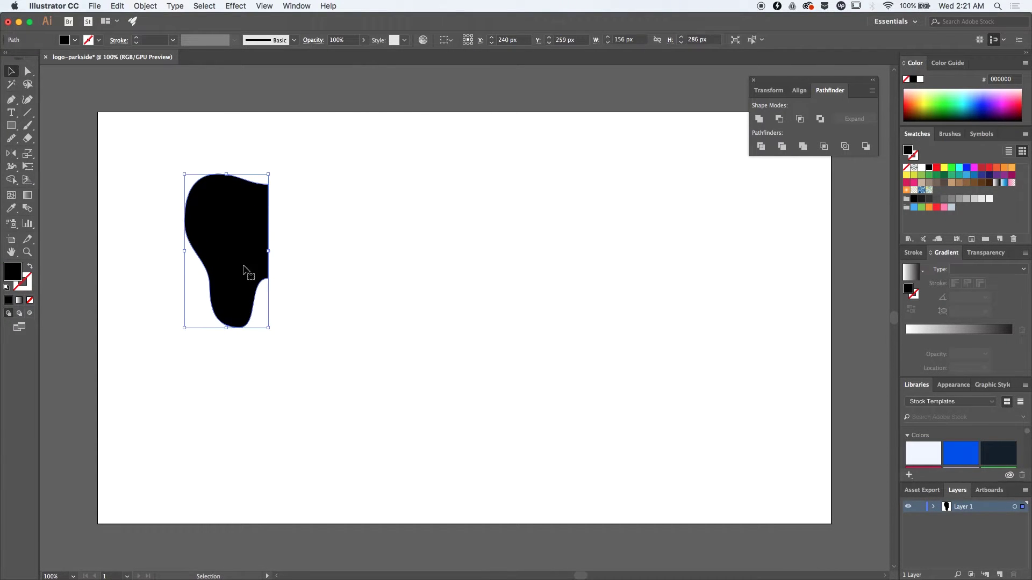
Smooth the half-tooth's outer contour with the Smooth tool
click(11, 138)
click(54, 165)
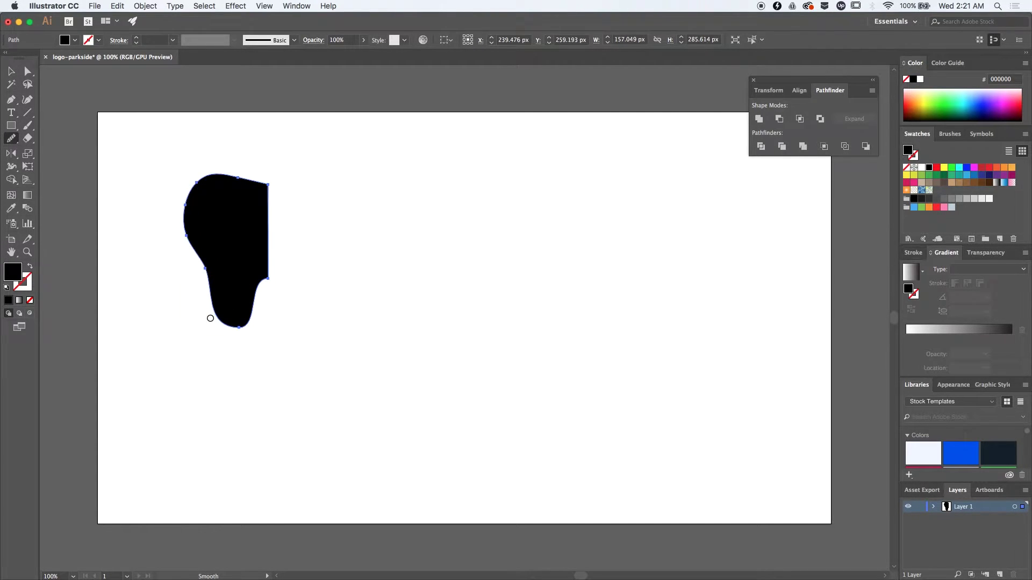
key(v)
click(256, 392)
Reflect a copy of the half-tooth across its straight inner edge to form a symmetrical tooth
click(232, 247)
click(11, 154)
click(53, 167)
click(268, 185)
drag(250, 208, 323, 208)
key(v)
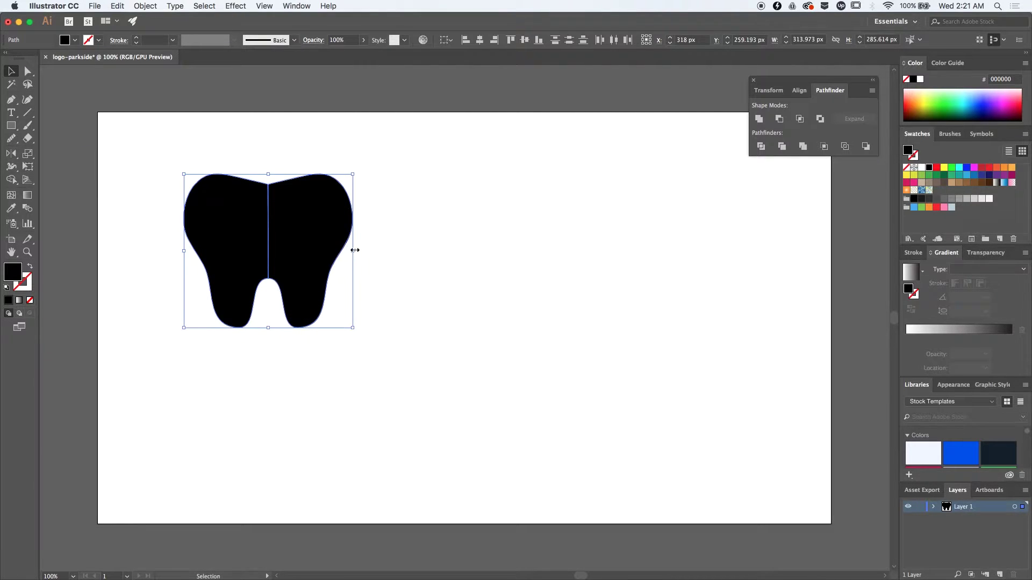
Narrow the mirrored tooth to about 266 px wide and merge both halves into one shape
click(373, 259)
drag(354, 250, 237, 231)
click(803, 147)
Remove the leftover center anchor points and turn the notch in the tooth's top edge into a smooth shallow dip
key(minus)
click(268, 225)
key(a)
click(268, 184)
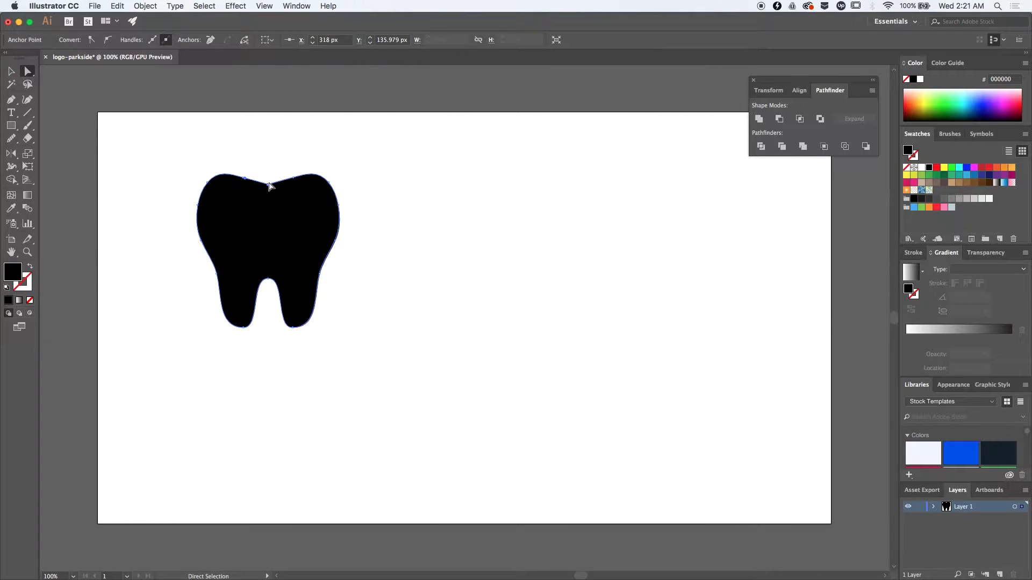
scroll(269, 184, up, 5)
key(minus)
key(a)
drag(269, 178, 269, 138)
scroll(270, 113, down, 5)
drag(269, 97, 271, 65)
key(v)
click(404, 192)
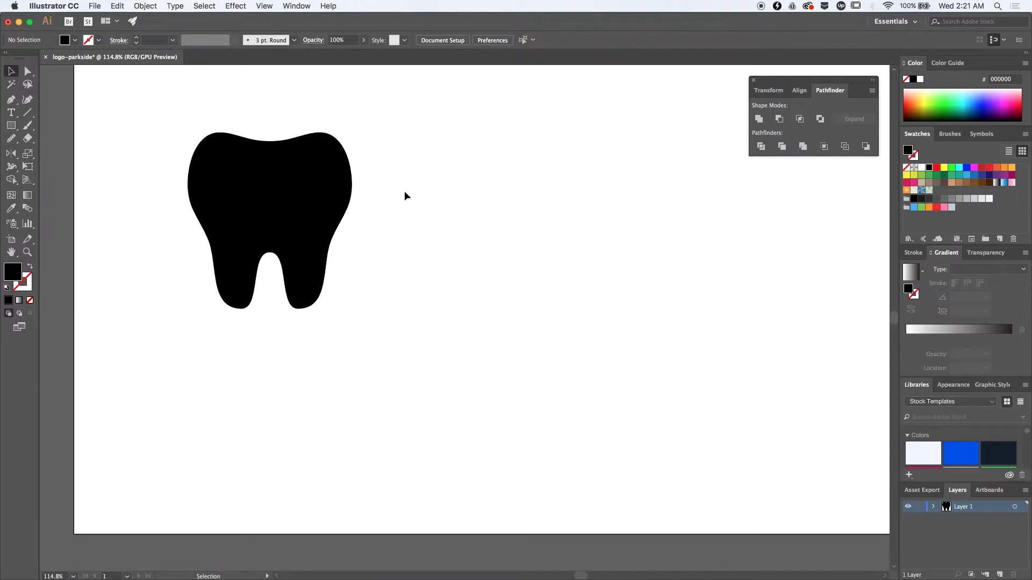
Place a duplicate of the tooth beside the original, toward the middle of the artboard
drag(404, 193, 427, 272)
drag(315, 277, 231, 237)
drag(238, 240, 484, 246)
drag(591, 299, 371, 299)
click(409, 329)
Draw a 50 px square beside the teeth, rotate it onto its corner and delete its lowest anchor to leave a triangle
key(m)
click(395, 171)
key(Return)
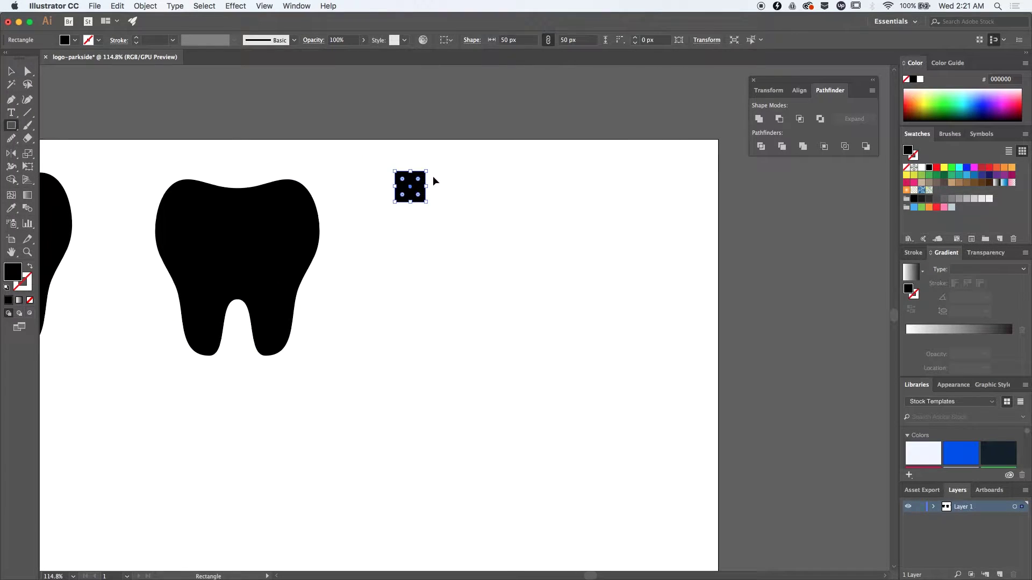
key(v)
key(minus)
drag(429, 168, 416, 230)
click(411, 209)
Stack progressively larger copies of the triangle to form a three-tier pine tree
key(v)
click(454, 226)
drag(442, 240, 401, 180)
click(463, 267)
Reset the tiers' rotated bounding boxes and adjust the tiers' widths and positions, making the lowest about 130 px wide
right_click(429, 231)
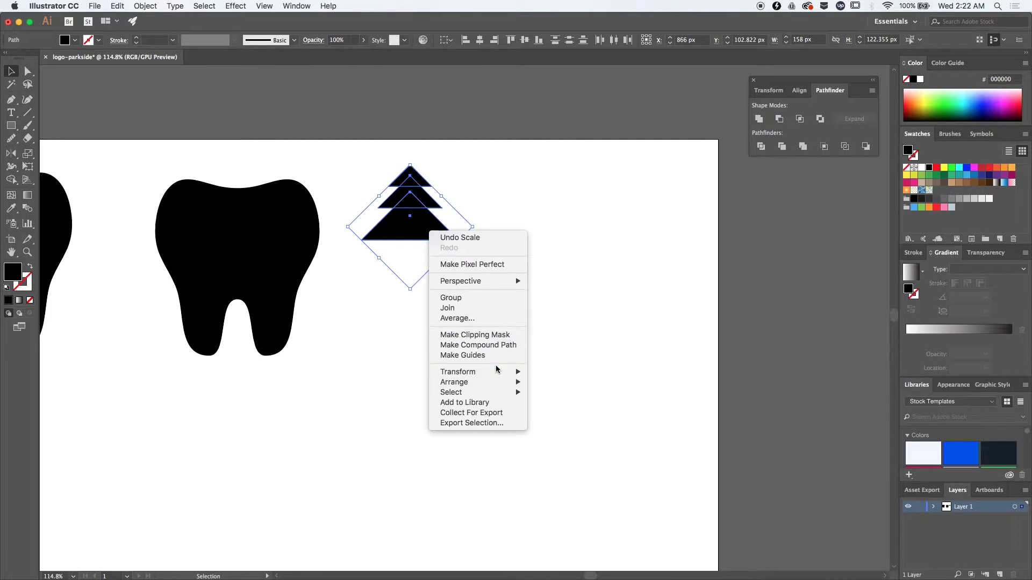
mouse_move(497, 371)
click(559, 463)
click(476, 213)
drag(460, 203, 441, 217)
click(422, 203)
click(472, 221)
click(424, 207)
click(511, 230)
Duplicate the three-tier tree directly beside the original
drag(511, 231, 401, 182)
drag(424, 212, 523, 211)
click(465, 221)
Add a narrow centered rectangular trunk to the first tree and place a copy of the trunked tree near the artboard's right edge
key(m)
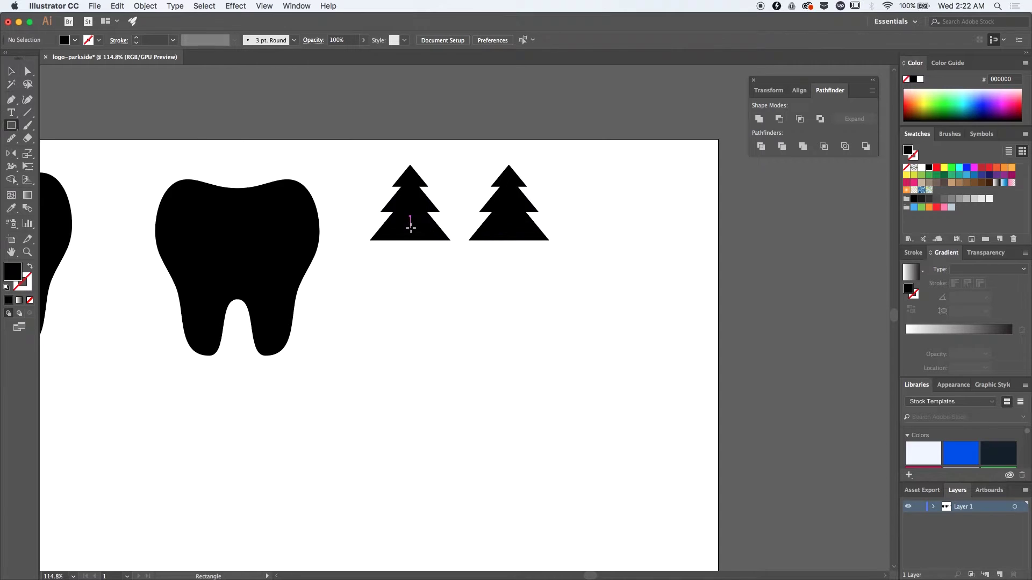
drag(411, 228, 416, 261)
key(v)
click(438, 266)
scroll(438, 266, up, 5)
click(376, 232)
drag(384, 175, 388, 176)
scroll(433, 265, down, 6)
mouse_move(433, 264)
mouse_down()
mouse_move(386, 191)
mouse_move(594, 287)
mouse_up()
Move the first trunked tree onto the center of the second tooth and fill it white
drag(419, 217, 401, 182)
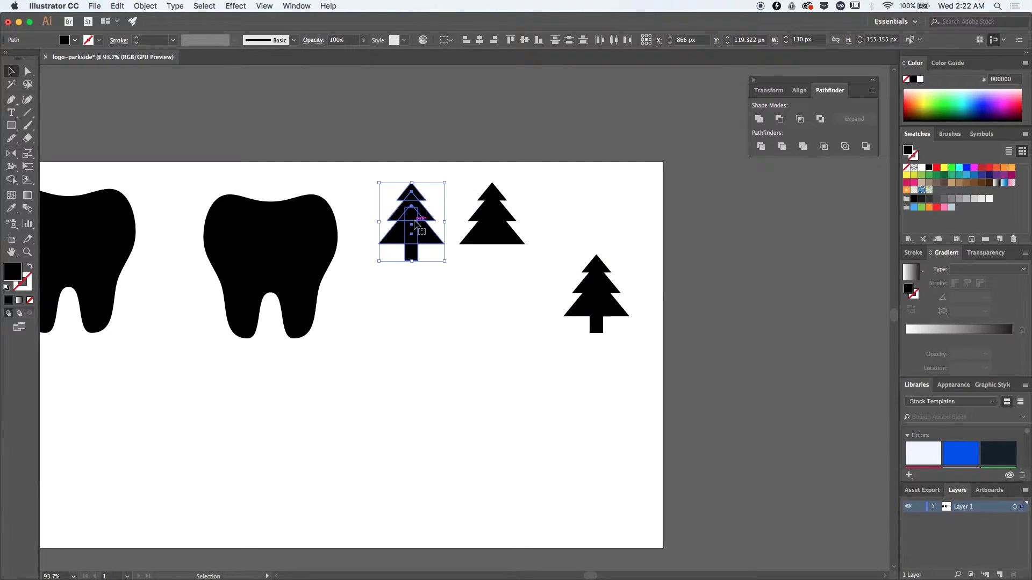
drag(416, 224, 275, 267)
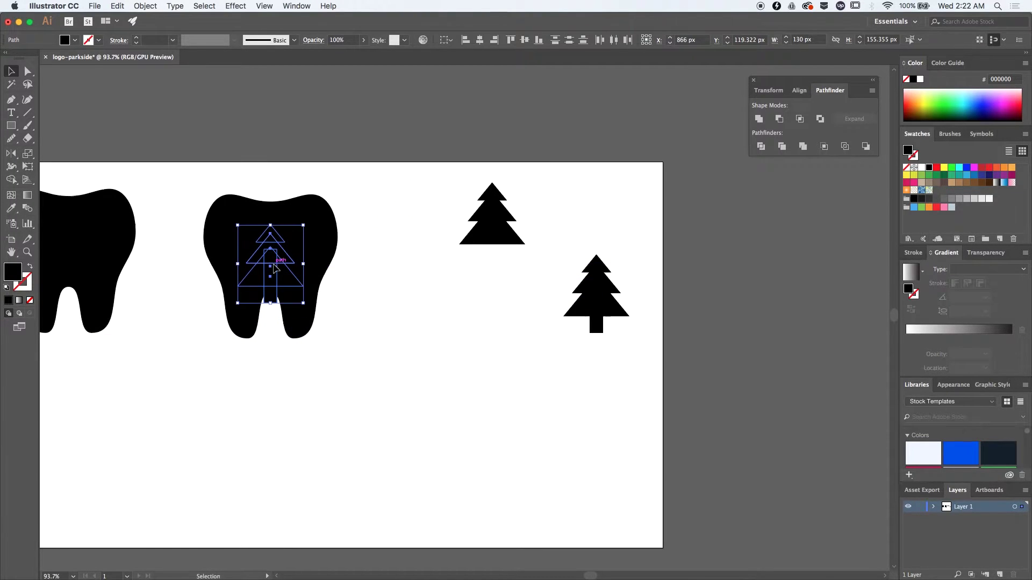
click(423, 339)
key(v)
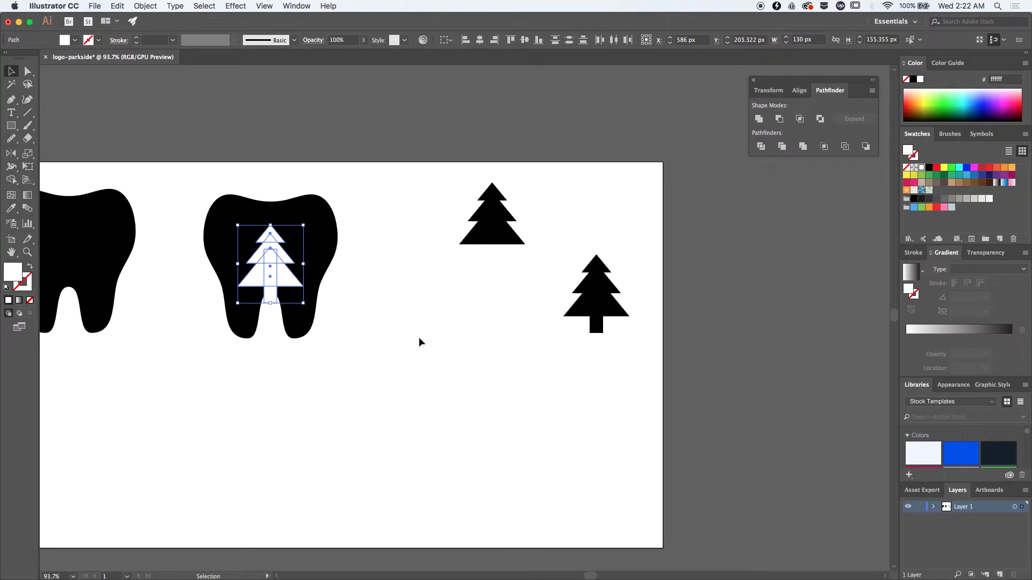
Stretch the white tree to 180 px tall and shift it to Y 208 px inside the tooth
drag(271, 226, 271, 214)
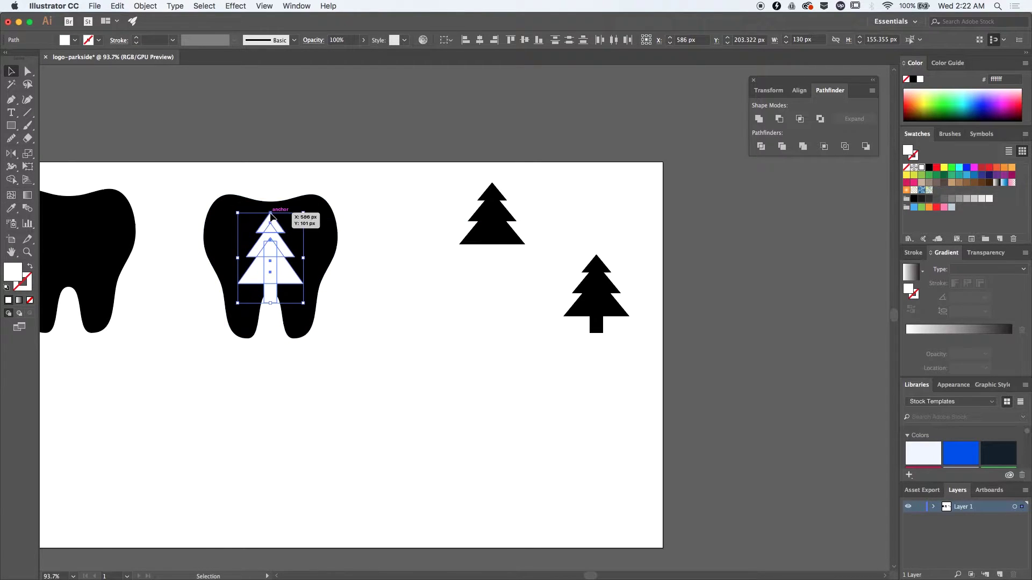
drag(274, 257, 274, 264)
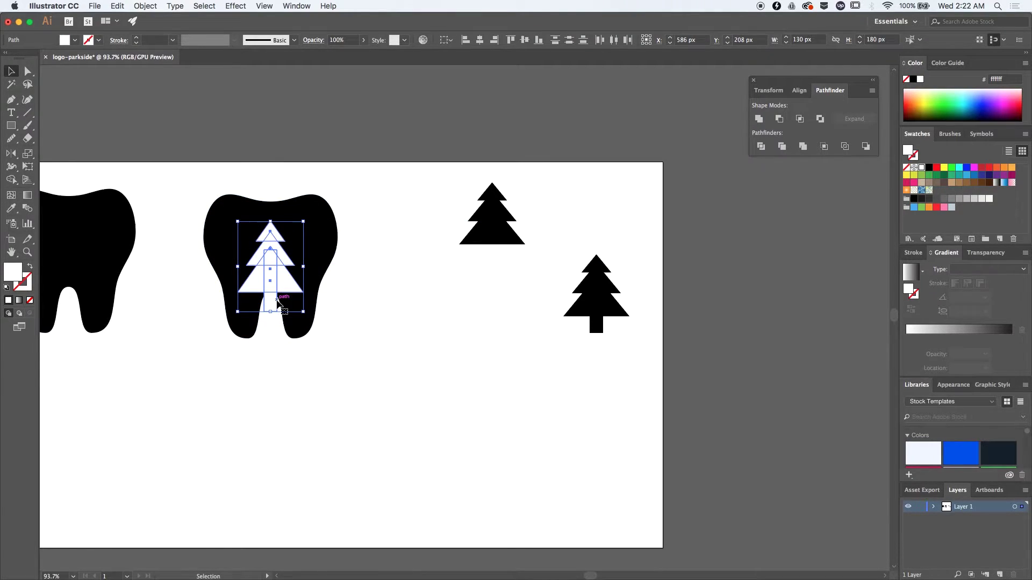
Lower the anchor point between the second tooth's roots to Y 278 px
scroll(278, 303, up, 5)
key(a)
click(272, 285)
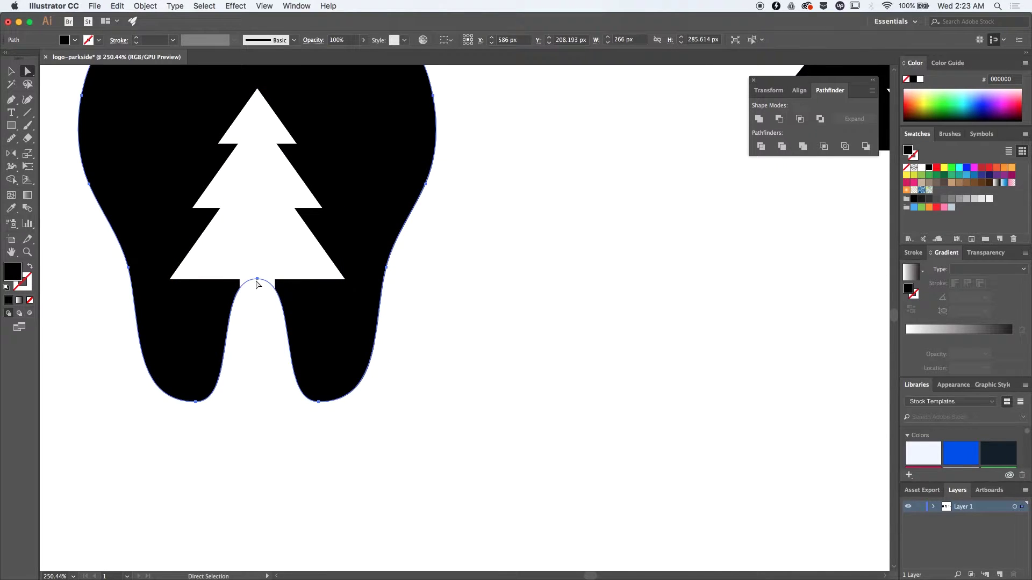
drag(257, 284, 257, 305)
key(v)
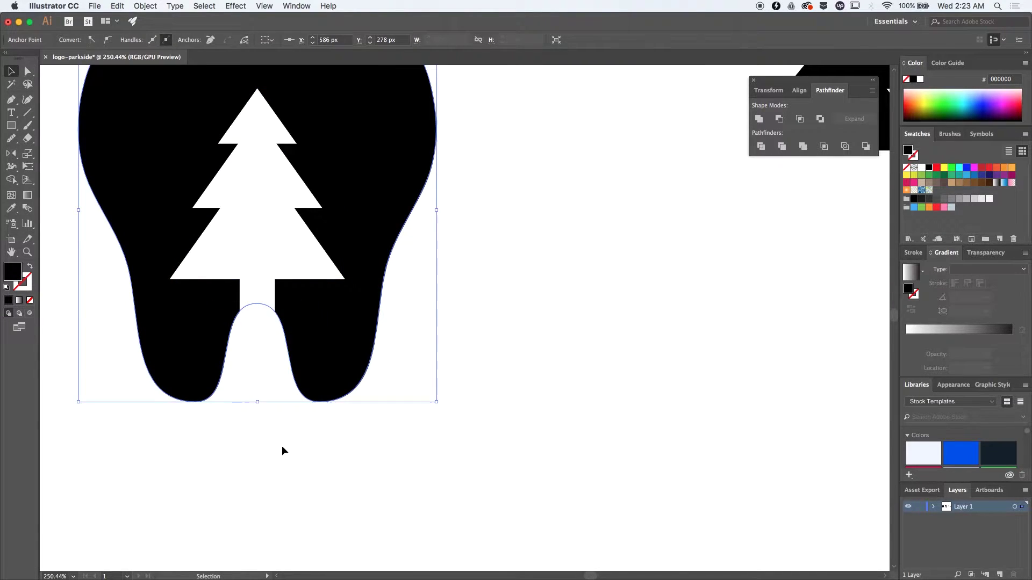
click(283, 447)
Move the white tree down to Y 220 px and narrow it very slightly
scroll(282, 446, down, 4)
drag(367, 439, 166, 248)
click(269, 316)
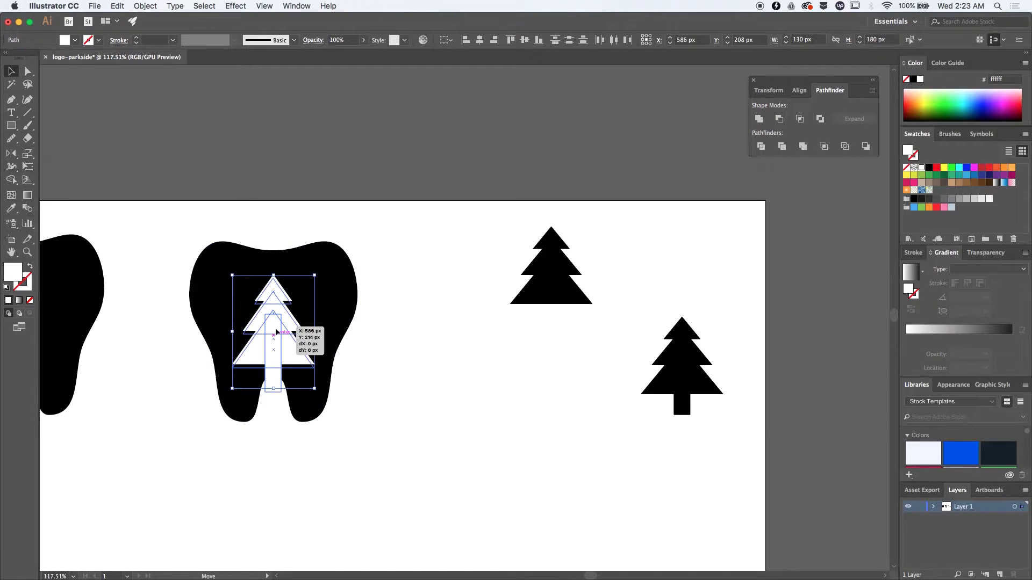
click(342, 425)
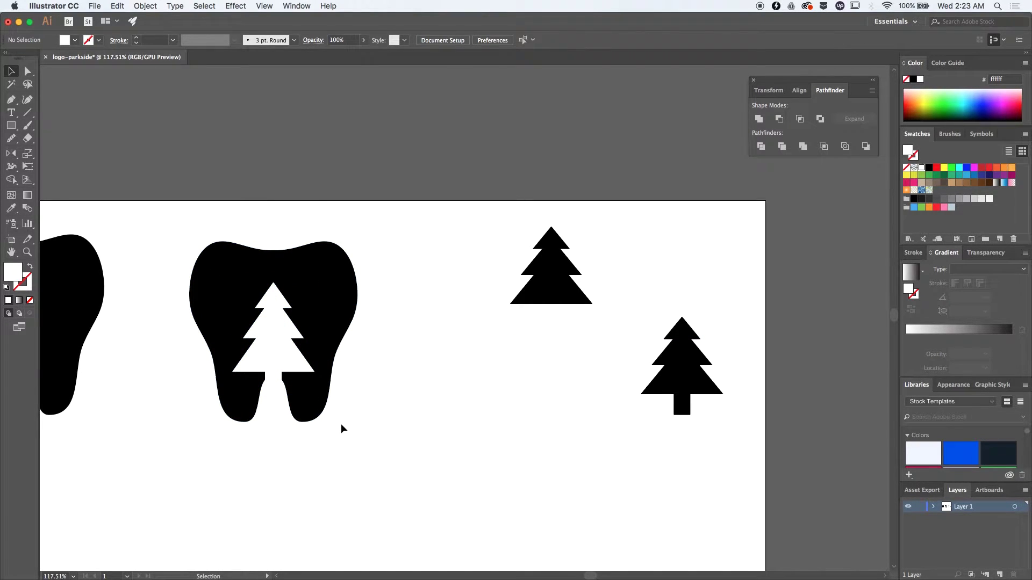
click(267, 315)
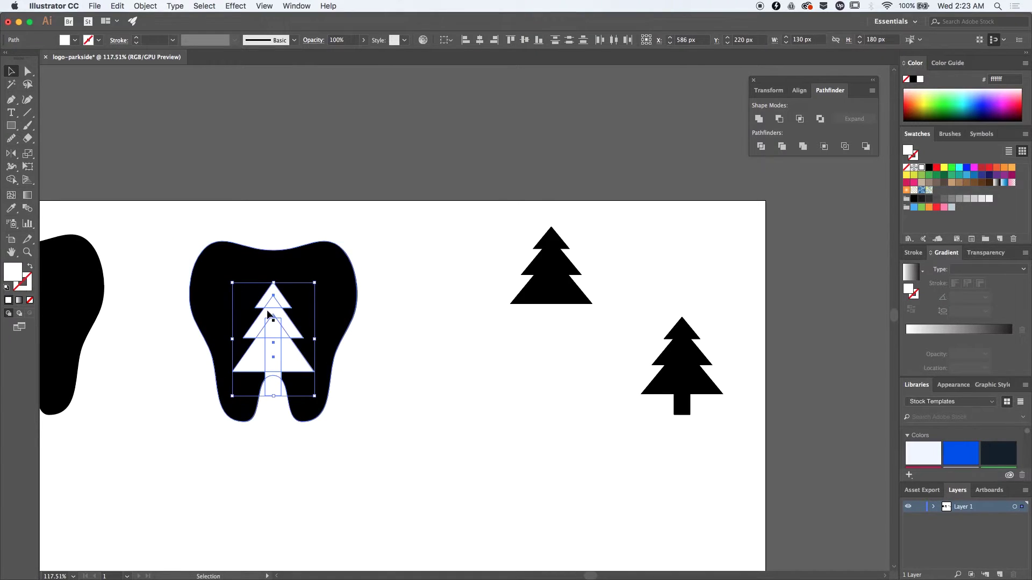
drag(316, 341, 314, 341)
click(395, 393)
scroll(396, 393, down, 5)
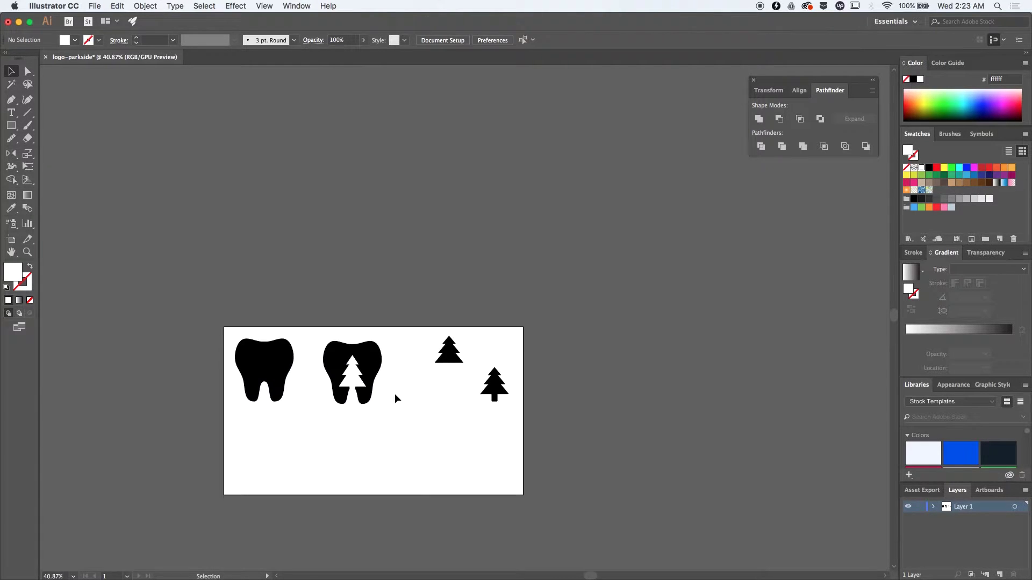
Draw a curved filler shape about 33 x 79 px between the trunk and right root, matching the tooth's black fill
scroll(396, 393, up, 7)
scroll(290, 429, up, 3)
key(p)
drag(288, 434, 269, 435)
drag(259, 344, 258, 311)
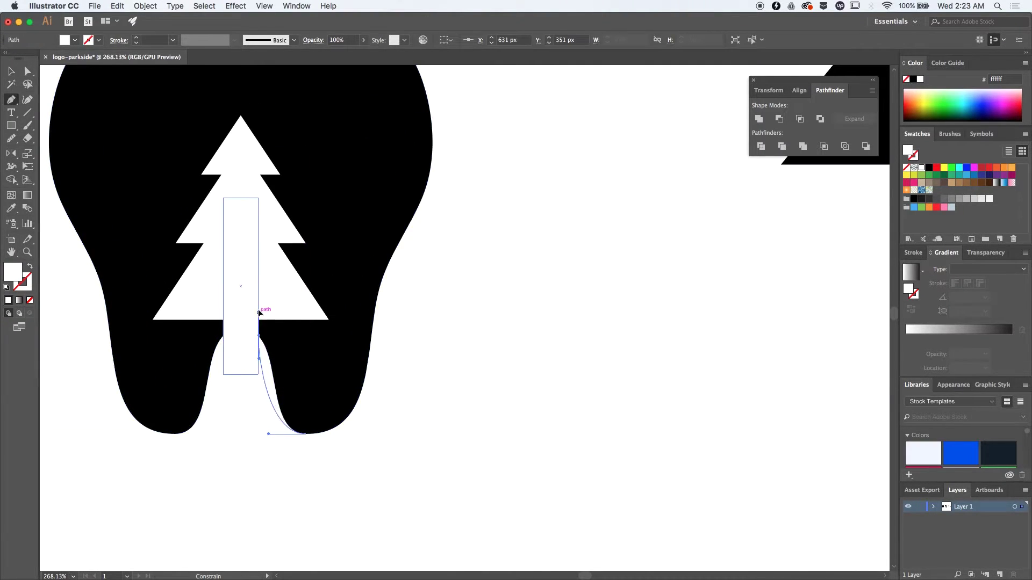
click(259, 320)
click(302, 329)
click(305, 434)
key(i)
click(338, 398)
key(v)
click(285, 387)
Reflect a copy of the filler shape across the tree's vertical centerline to reshape the left root
key(o)
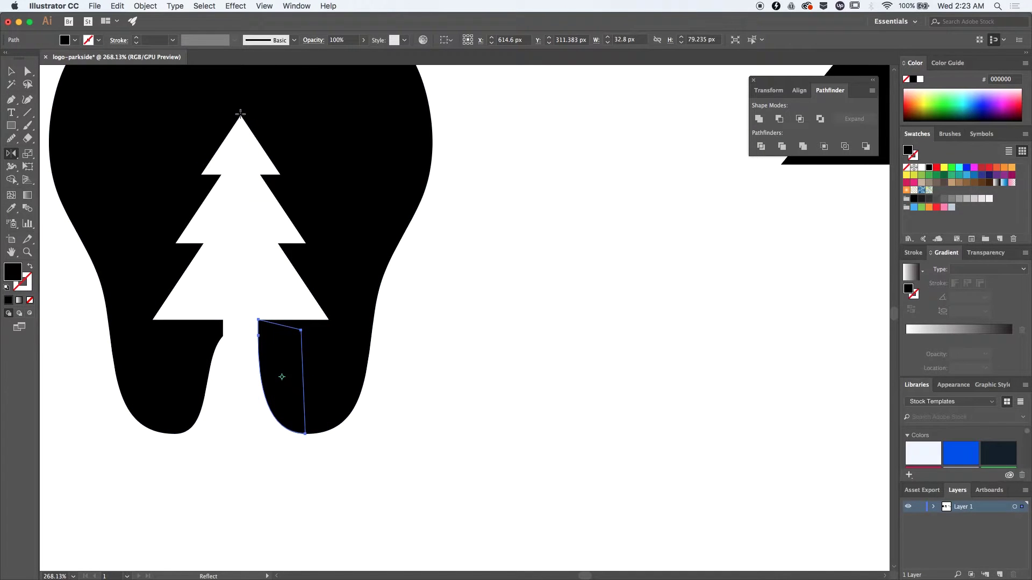
click(240, 116)
drag(281, 409, 258, 484)
key(v)
click(265, 500)
Duplicate the complete tooth-and-tree artwork into the empty area below and to the right
scroll(398, 366, down, 6)
drag(407, 438, 314, 291)
drag(384, 309, 535, 453)
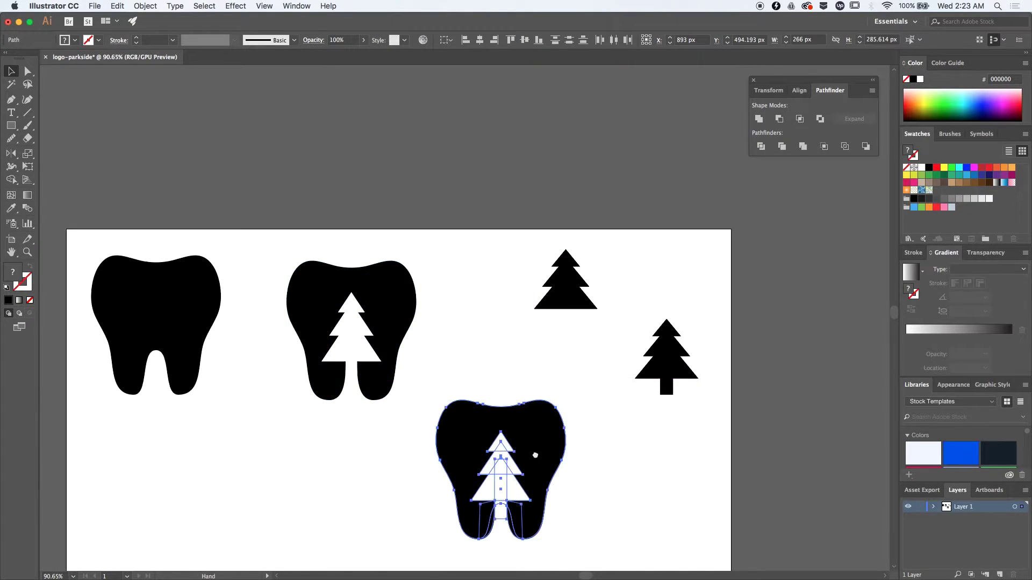
scroll(572, 543, up, 5)
click(585, 398)
Nudge the upper outline anchor points of the duplicated tooth down by 2 px
scroll(410, 434, up, 10)
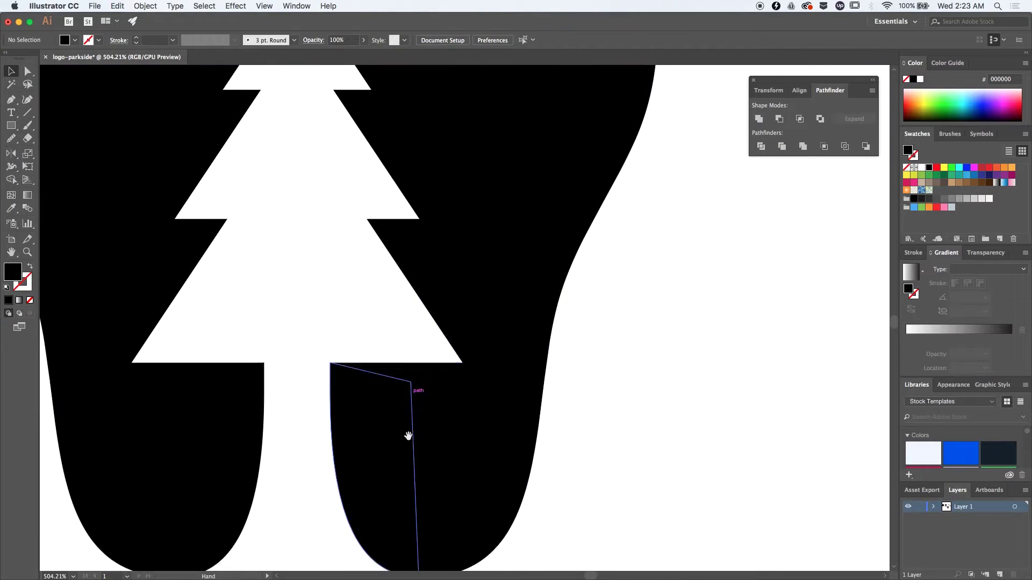
scroll(486, 378, down, 10)
key(a)
drag(248, 106, 489, 134)
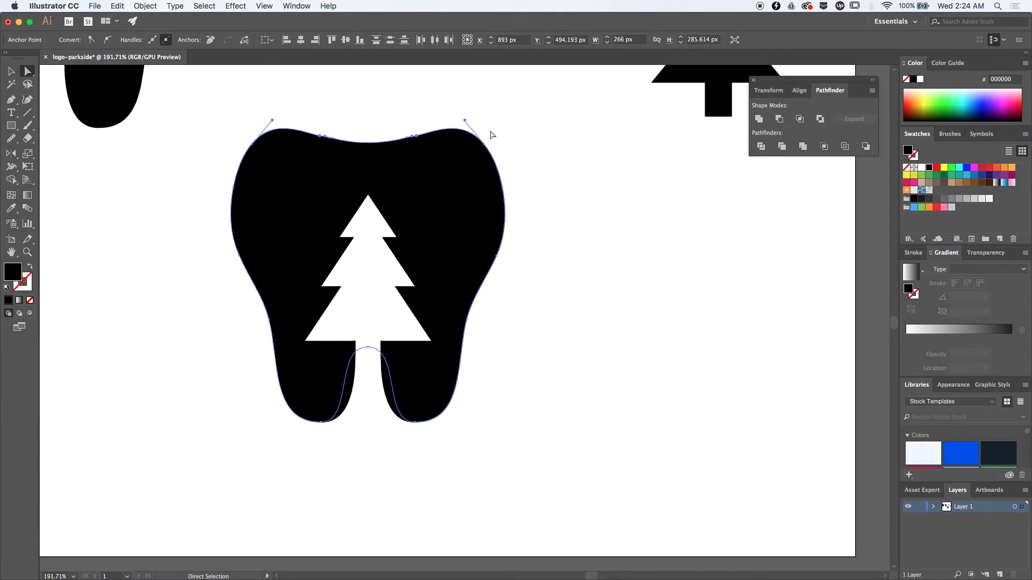
key(super+z)
click(531, 174)
drag(224, 108, 524, 157)
key(Down)
key(Down)
key(v)
click(553, 155)
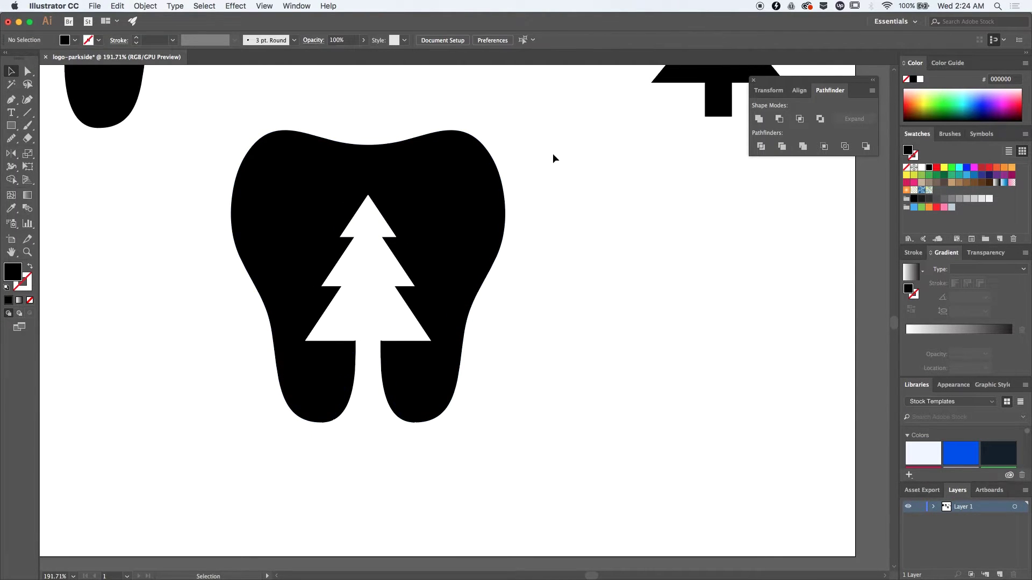
Merge the duplicated tooth, filler and tree shapes, and delete the white tree to leave a true cutout
drag(590, 240, 312, 371)
click(803, 147)
double_click(368, 320)
key(Delete)
key(a)
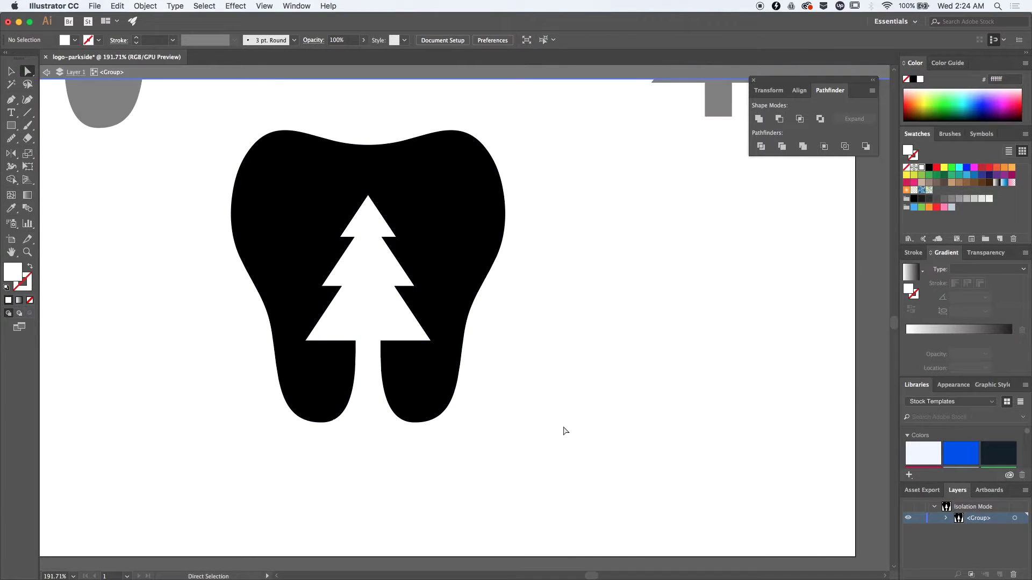
double_click(563, 428)
Slightly round the six branch-tip corners of the tree cutout
click(430, 341)
shift+click(305, 341)
shift+click(322, 286)
shift+click(339, 237)
shift+click(396, 236)
shift+click(414, 286)
drag(405, 282, 402, 282)
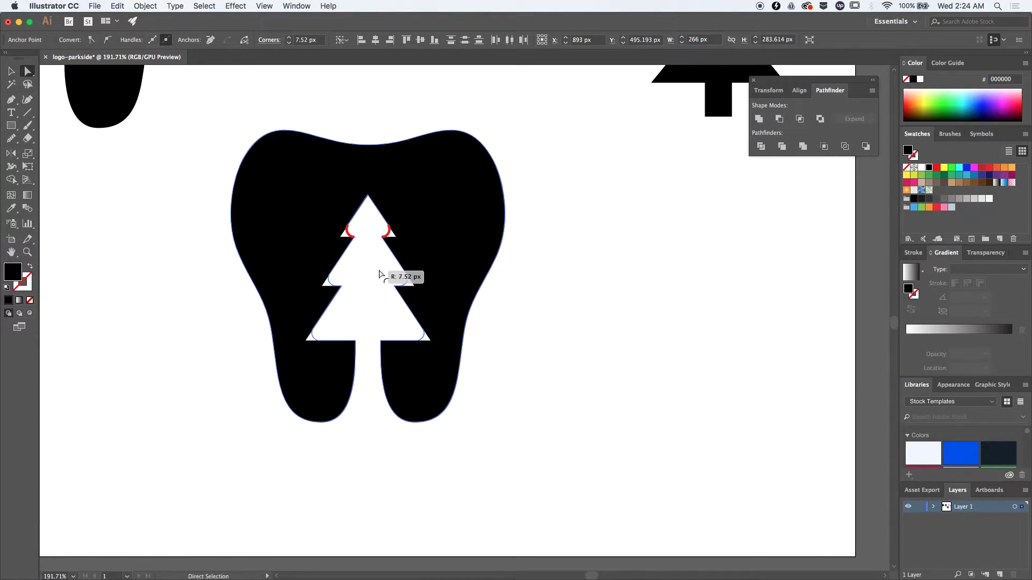
key(v)
click(538, 327)
Round the top corner of the tree cutout to a radius of about 1.83 px
scroll(537, 327, down, 5)
scroll(537, 327, up, 7)
click(279, 124)
key(a)
drag(279, 127, 280, 130)
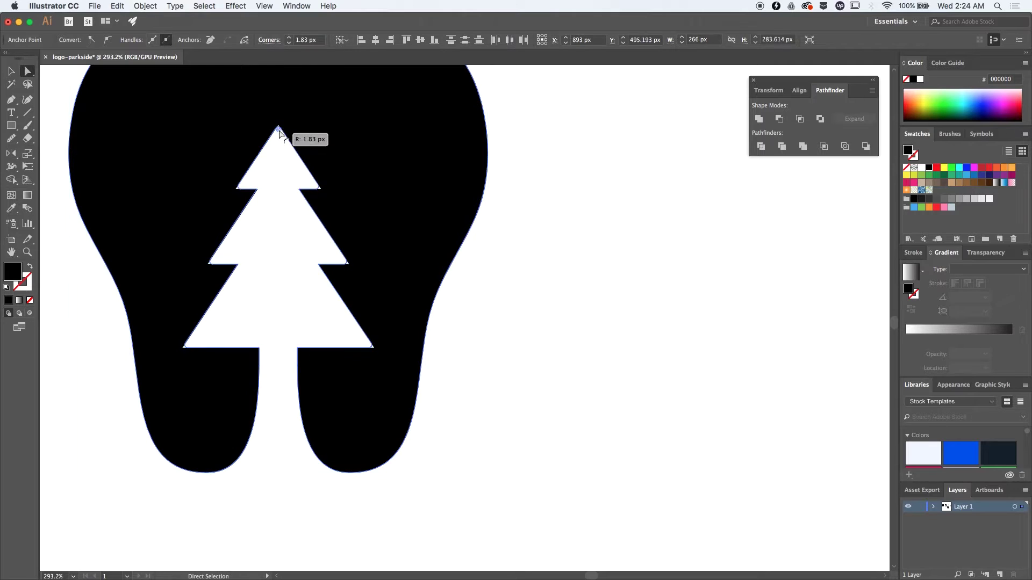
Slightly round the two corners where the tree trunk meets the lowest branches of the cutout
key(v)
click(549, 244)
scroll(549, 244, down, 8)
scroll(549, 245, up, 10)
scroll(324, 371, left, 5)
key(a)
click(366, 344)
drag(358, 352, 349, 362)
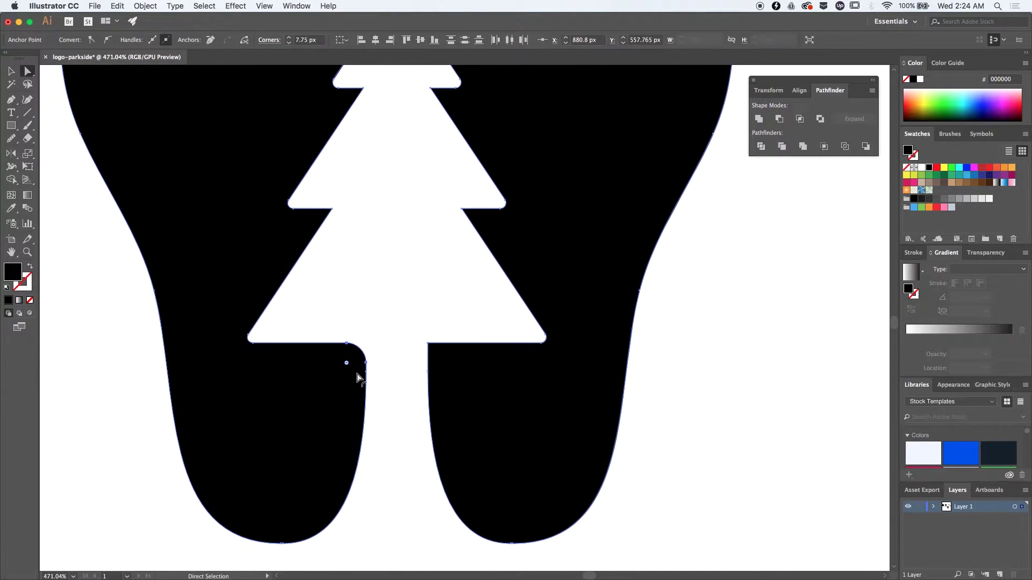
key(ctrl+z)
shift+click(428, 344)
drag(436, 352, 442, 355)
key(v)
click(704, 407)
Move the finished tooth-and-tree mark onto the artboard's upper left area, scaled down, clear of the working shapes
scroll(704, 407, down, 12)
click(583, 293)
drag(718, 255, 323, 76)
scroll(322, 190, up, 2)
drag(522, 334, 290, 268)
scroll(296, 256, up, 8)
drag(453, 389, 401, 334)
drag(389, 258, 412, 149)
click(297, 218)
scroll(297, 218, down, 7)
Draw a rectangle of about 729 x 380 px below the small tooth mark and fill it with 08142d
key(m)
scroll(295, 209, down, 2)
drag(279, 250, 497, 364)
double_click(13, 272)
text(08142d)
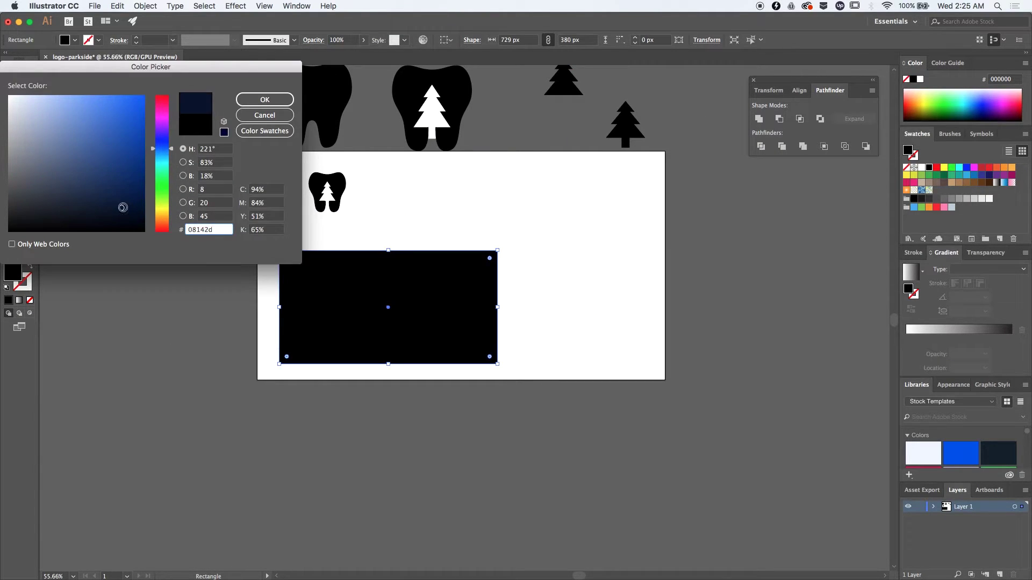
key(Return)
Send the dark navy rectangle to the back and lock it in the layer list
click(934, 507)
key(v)
right_click(439, 324)
mouse_move(467, 488)
click(581, 519)
scroll(962, 535, down, 10)
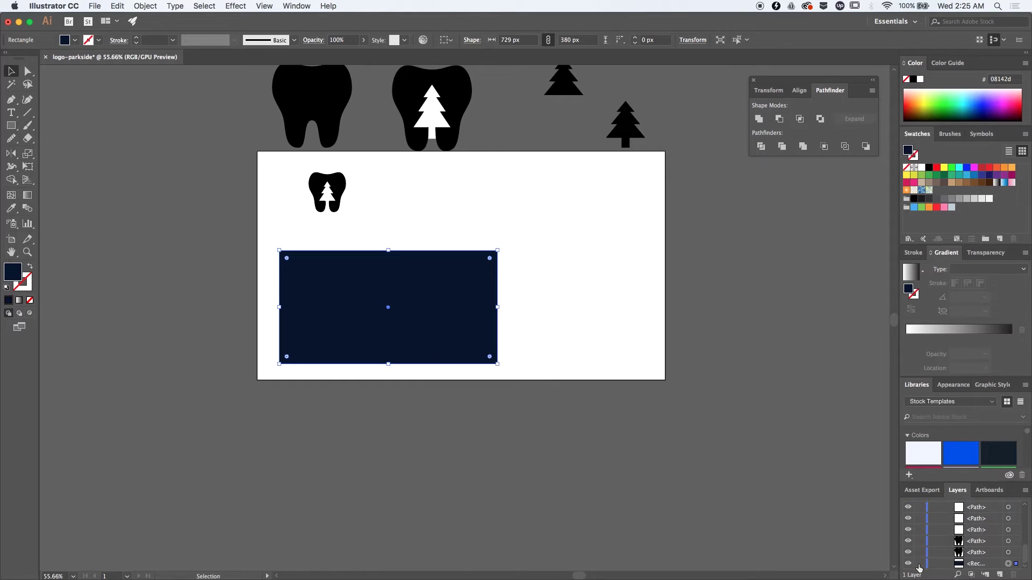
click(919, 564)
Copy the small tooth mark onto the upper left of the navy rectangle and fill the copy white
drag(334, 181, 319, 274)
scroll(318, 273, up, 10)
key(i)
click(424, 125)
key(v)
click(377, 227)
scroll(378, 228, down, 5)
Add the two-line text PARKSIDE DENTAL at about 41.5 pt beside the tooth on the navy rectangle and colour it white
key(t)
click(418, 175)
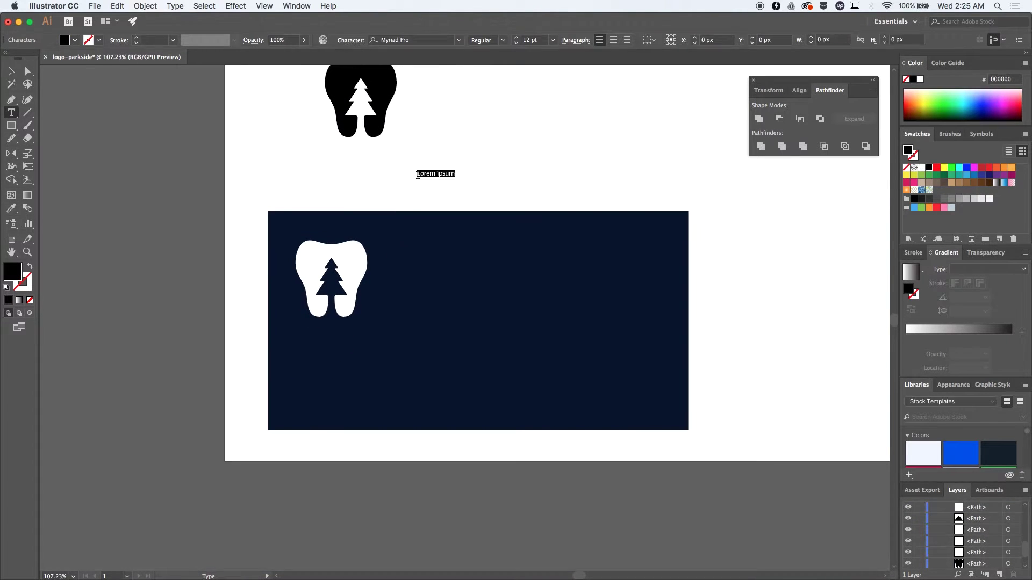
key(Escape)
drag(446, 184, 513, 223)
drag(488, 189, 452, 276)
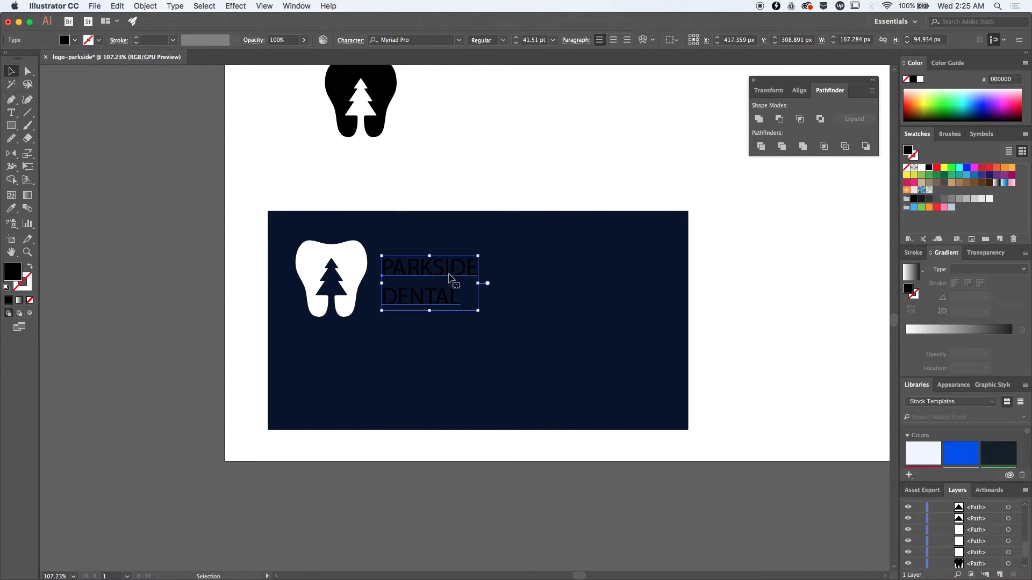
key(i)
click(356, 266)
key(v)
Set the font of the PARKSIDE DENTAL text to Avenir Next Bold
scroll(454, 264, up, 5)
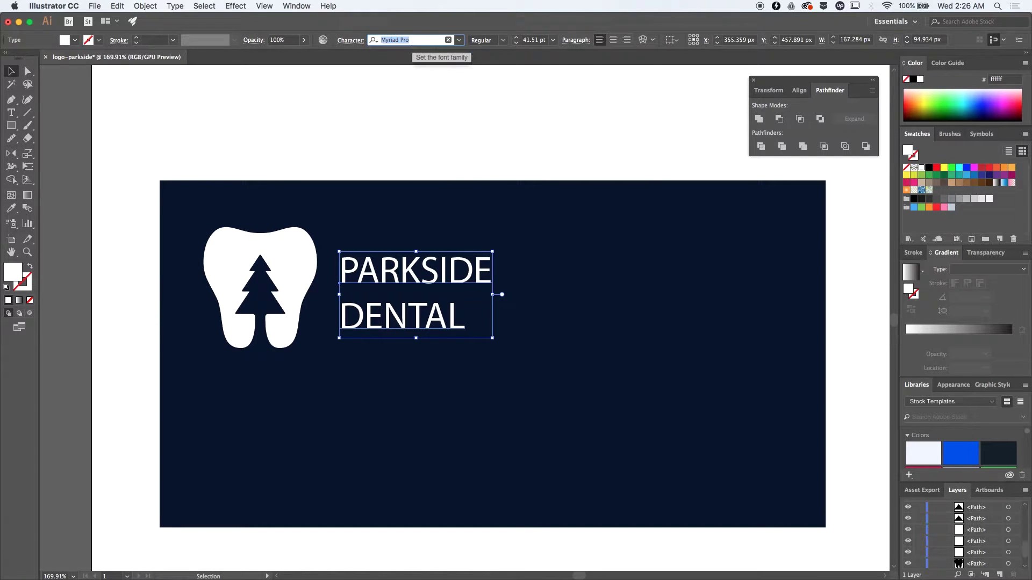
text(aven)
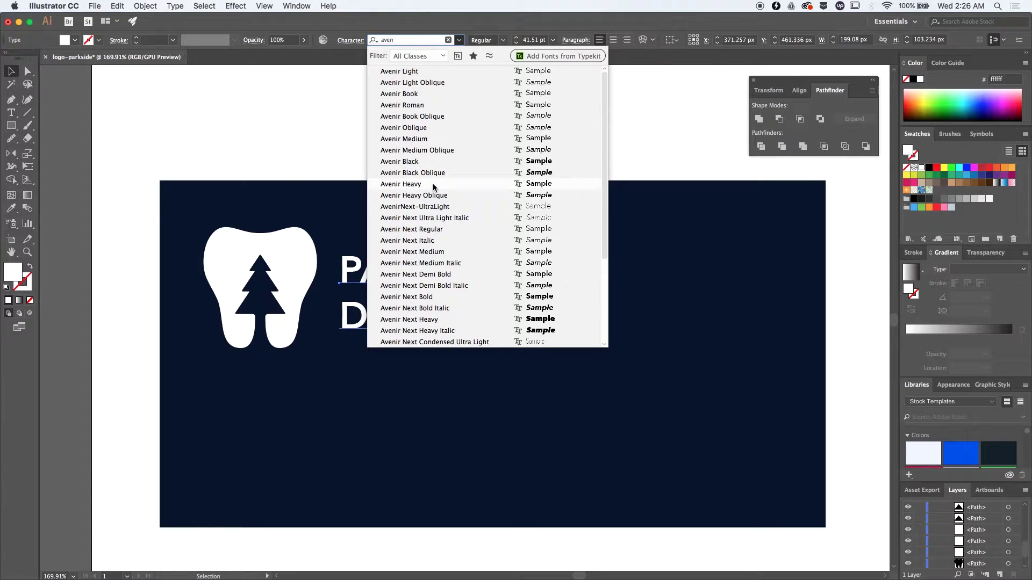
click(444, 298)
click(457, 421)
drag(441, 319, 516, 127)
click(433, 321)
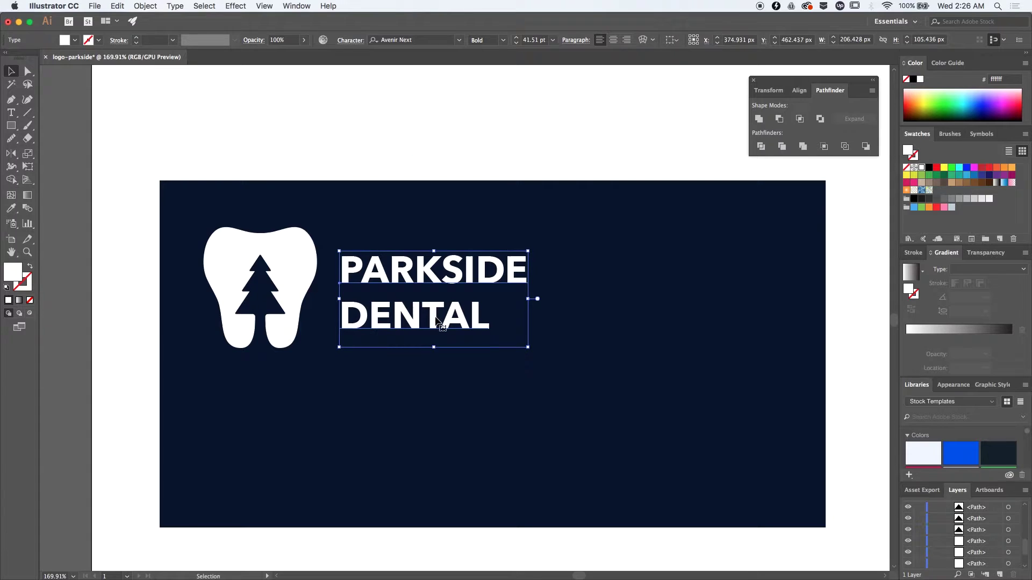
key(super+0)
click(452, 356)
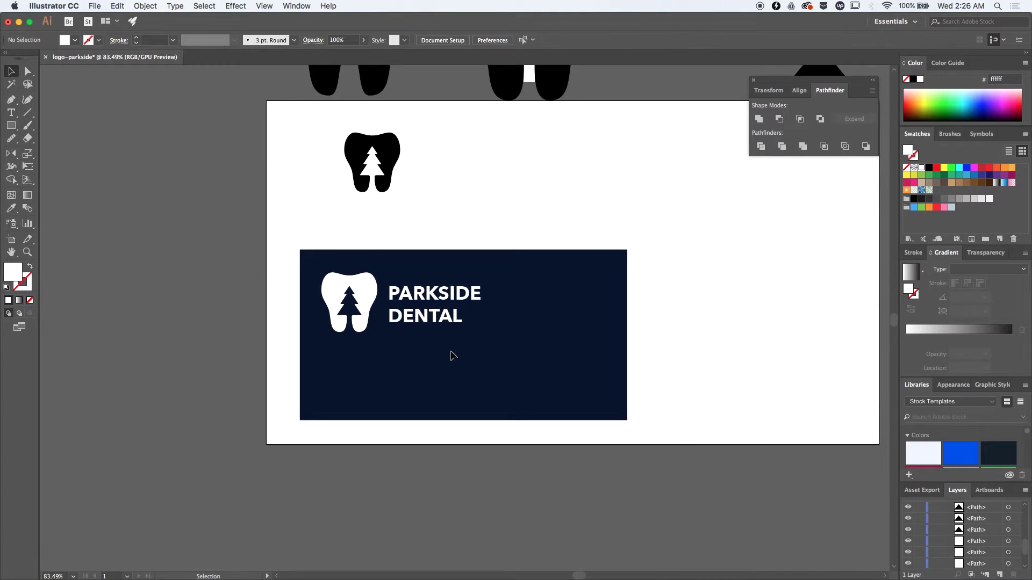
Try a copy of the logo below the first with its wordmark in Graphik Bold, and delete that copy
drag(357, 304, 370, 371)
click(516, 398)
click(452, 379)
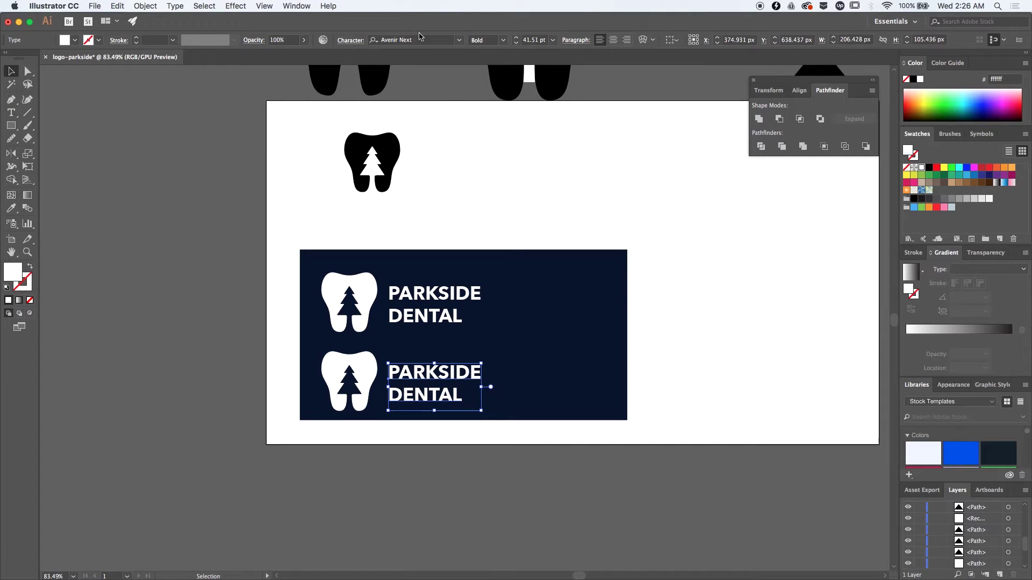
text(grap)
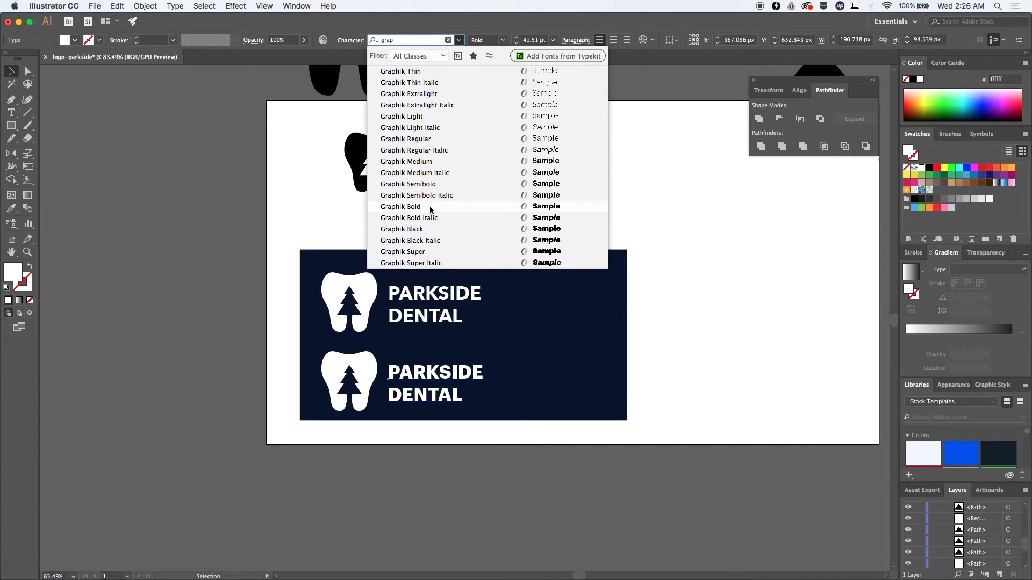
click(430, 208)
click(663, 417)
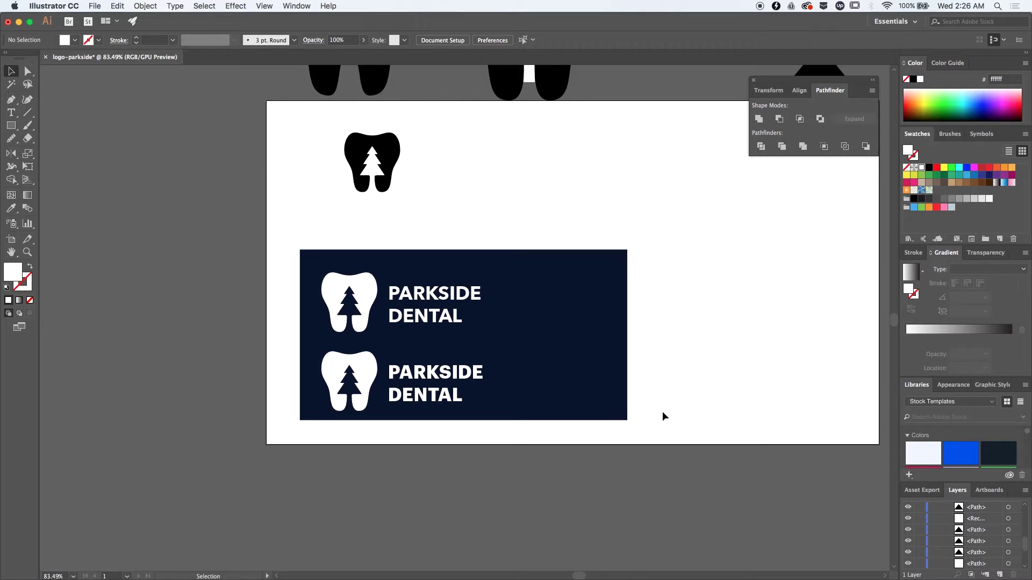
drag(610, 426, 312, 376)
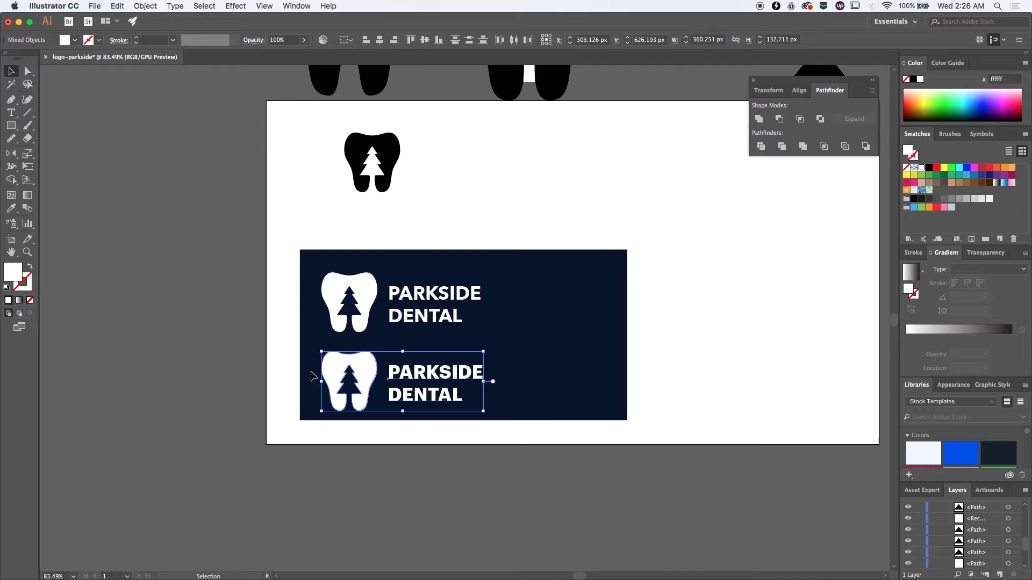
key(Delete)
Tighten the line spacing of the PARKSIDE DENTAL text and convert it to outlines
click(427, 315)
scroll(428, 315, up, 5)
right_click(424, 314)
click(462, 414)
double_click(496, 312)
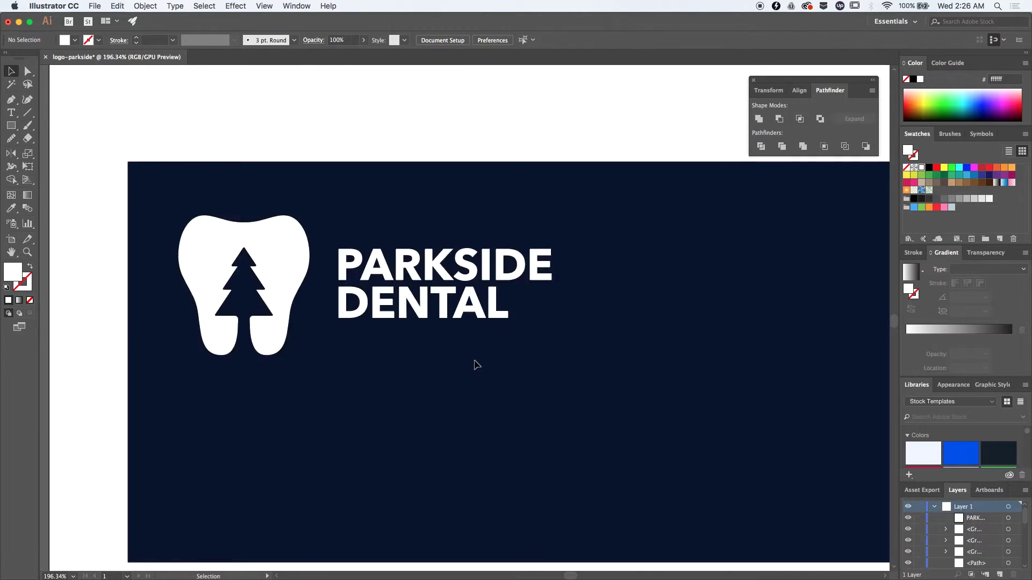
Shift the letters ENTAL slightly left to tighten the gap after the D in DENTAL
scroll(475, 364, up, 2)
click(317, 266)
scroll(316, 266, up, 5)
drag(391, 338, 381, 332)
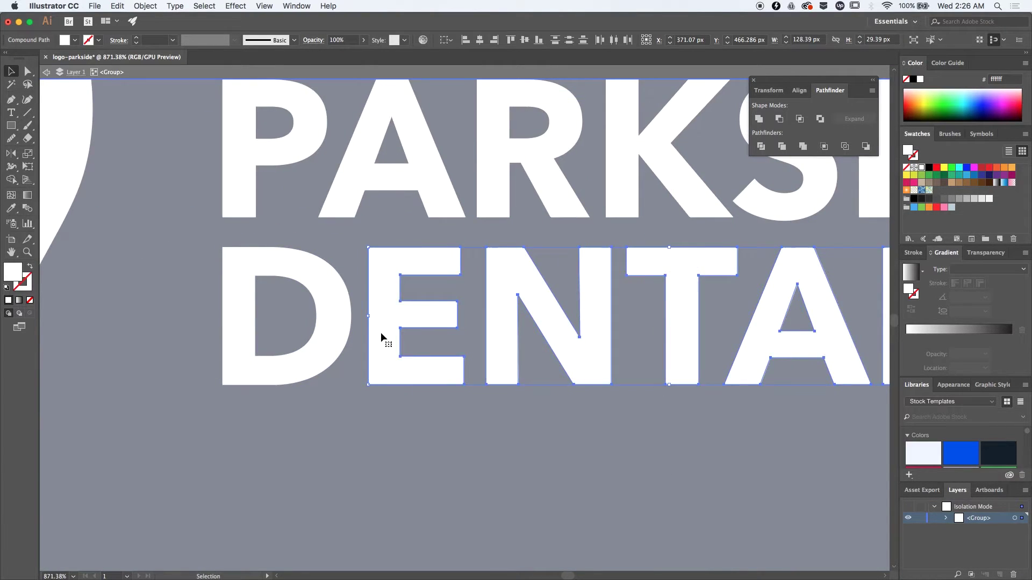
scroll(380, 332, down, 8)
double_click(401, 398)
Tighten the gaps between the letters of PARKSIDE by moving groups of letters slightly left
click(265, 6)
click(308, 387)
scroll(387, 296, up, 6)
double_click(387, 297)
drag(370, 266, 813, 339)
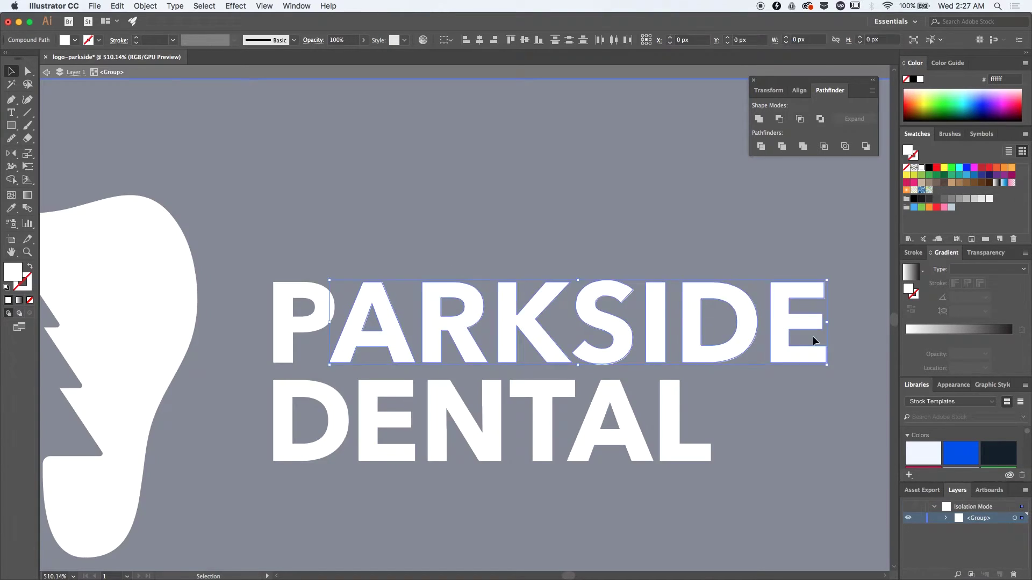
scroll(386, 293, up, 4)
drag(333, 332, 325, 333)
drag(796, 291, 657, 291)
drag(492, 308, 488, 307)
drag(699, 323, 689, 323)
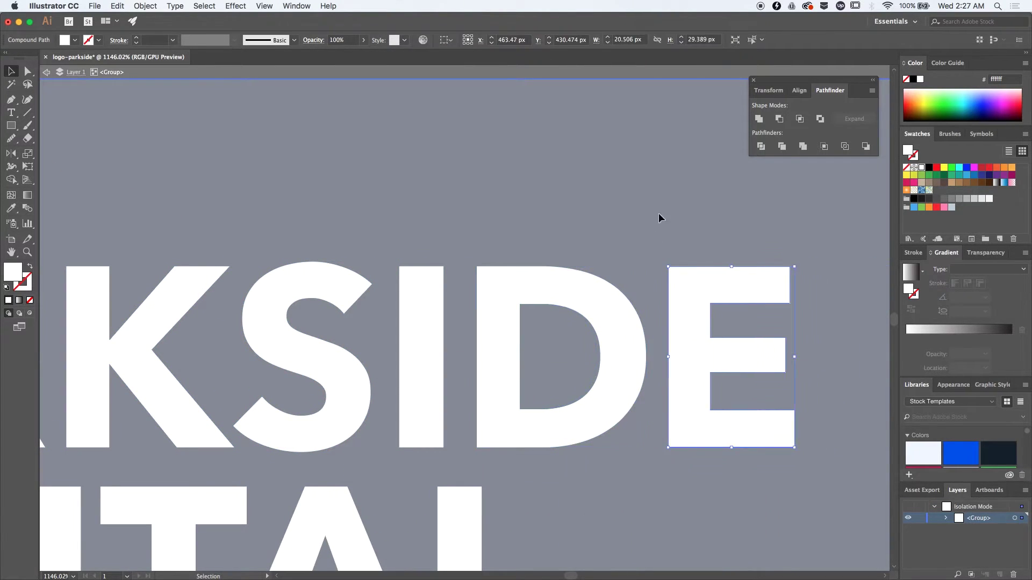
Fine-tune the wordmark's kerning by nudging the selected letters slightly left
double_click(659, 213)
scroll(659, 212, down, 5)
double_click(599, 240)
scroll(645, 215, up, 5)
drag(598, 239, 692, 371)
shift+click(399, 398)
key(Left)
double_click(437, 225)
scroll(437, 224, down, 6)
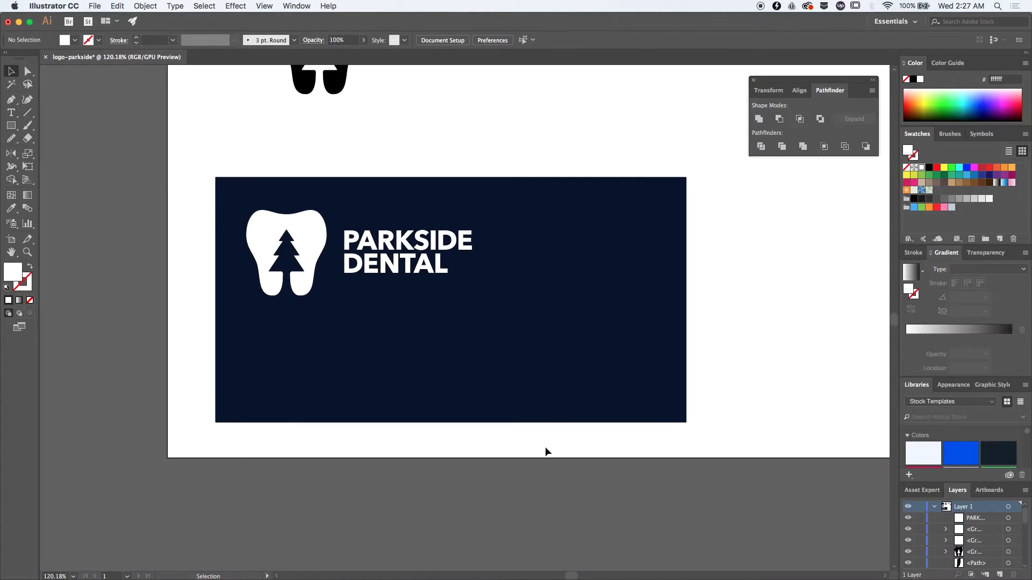
Scale the white tooth down and place it close beside the wordmark, centred on its height
click(310, 262)
drag(326, 296, 320, 261)
click(486, 447)
Scale the whole logo down and place two copies, one above the other, near the navy rectangle's left side
drag(463, 324, 307, 242)
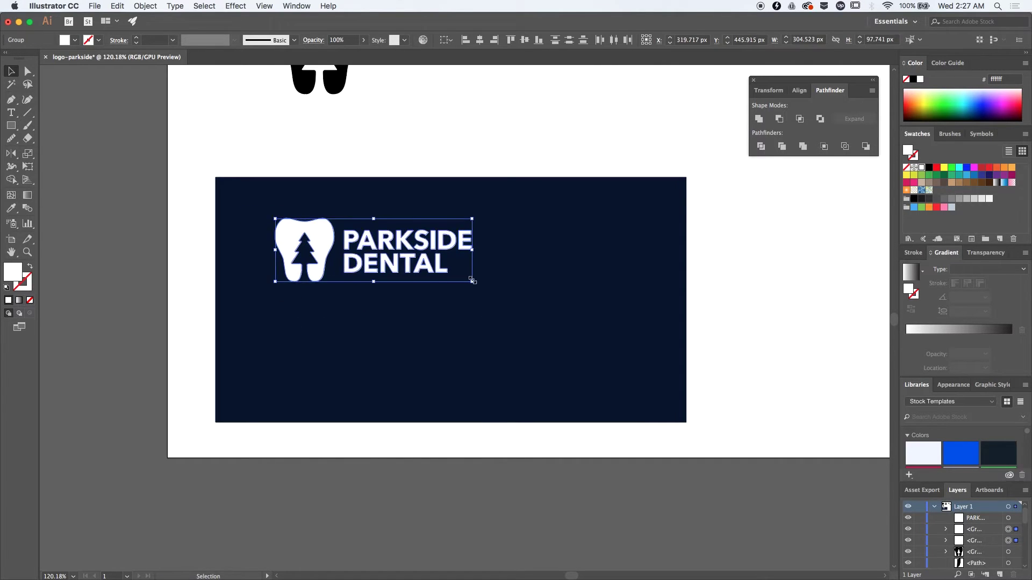
drag(472, 282, 385, 254)
drag(302, 233, 274, 273)
click(257, 302)
Draw a closed path with a 1 pt 29abe2 stroke and no fill, its wavy upper edge crossing the tooth's lower part
scroll(257, 302, left, 4)
scroll(405, 355, up, 6)
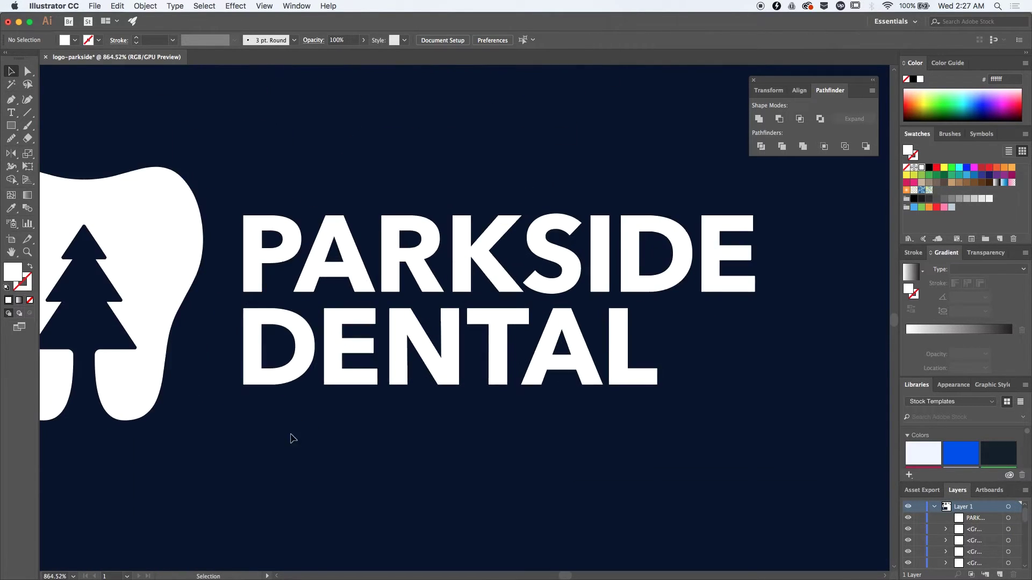
scroll(292, 435, left, 5)
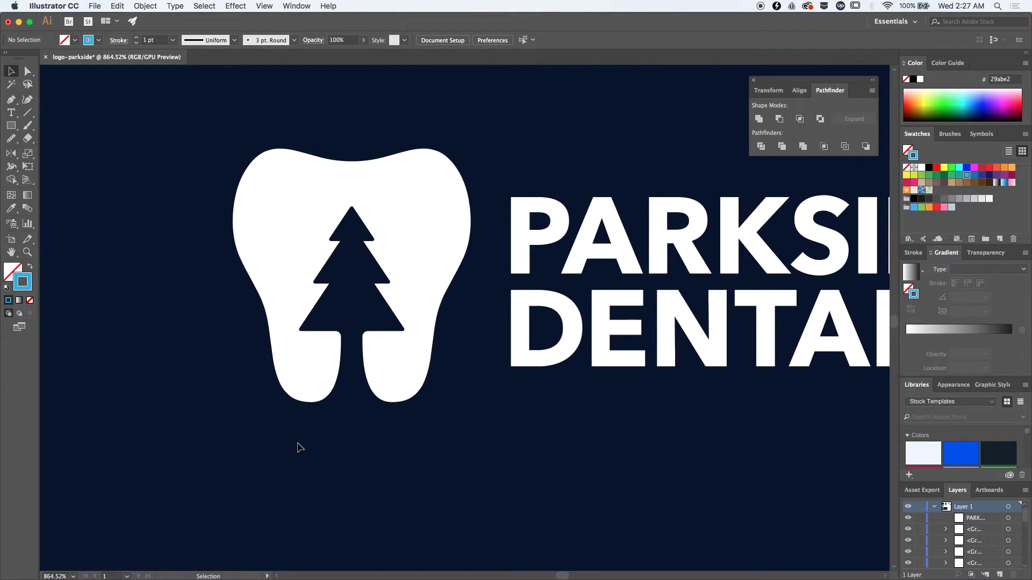
drag(181, 340, 188, 379)
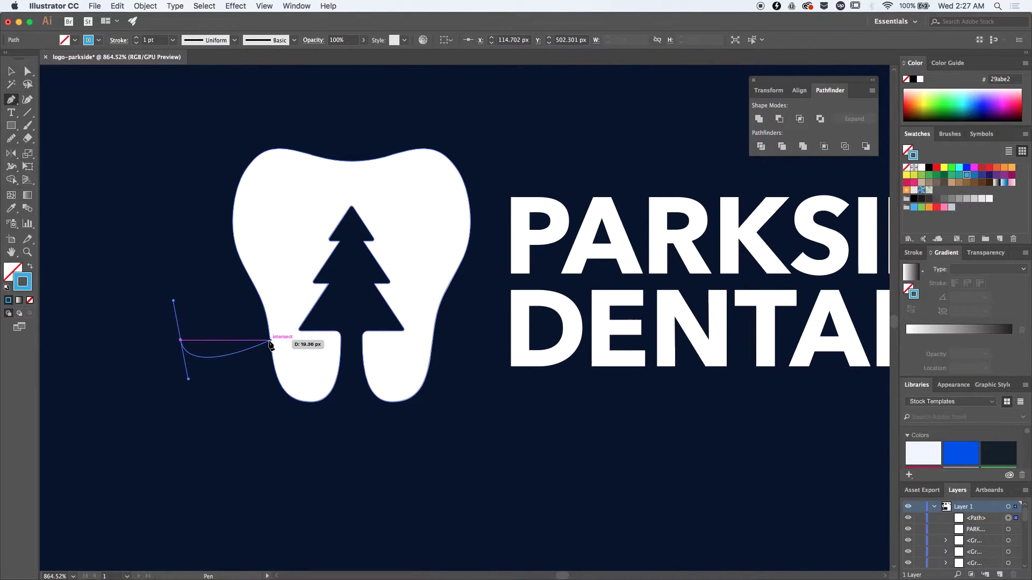
drag(272, 353, 261, 274)
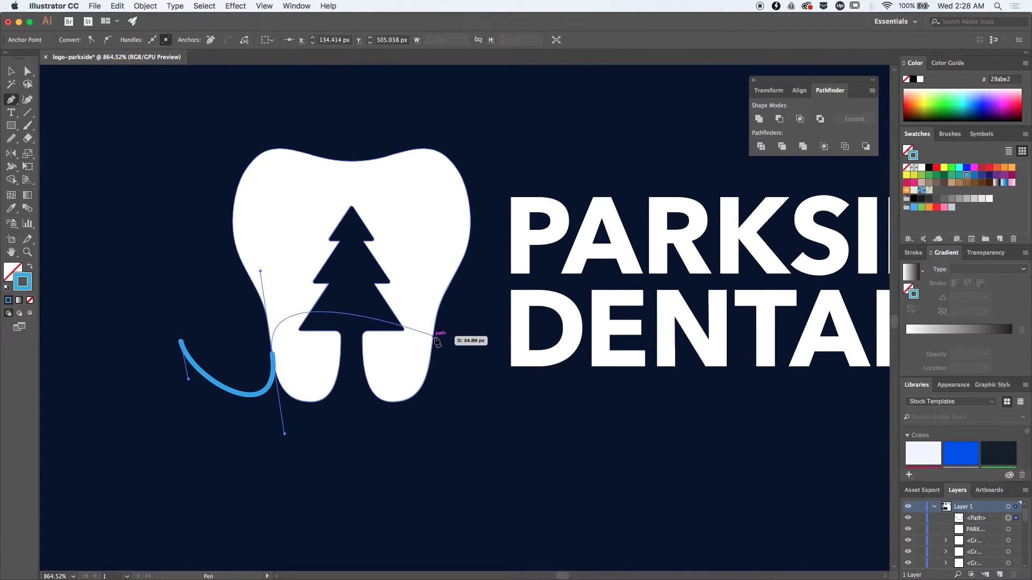
drag(434, 331, 446, 279)
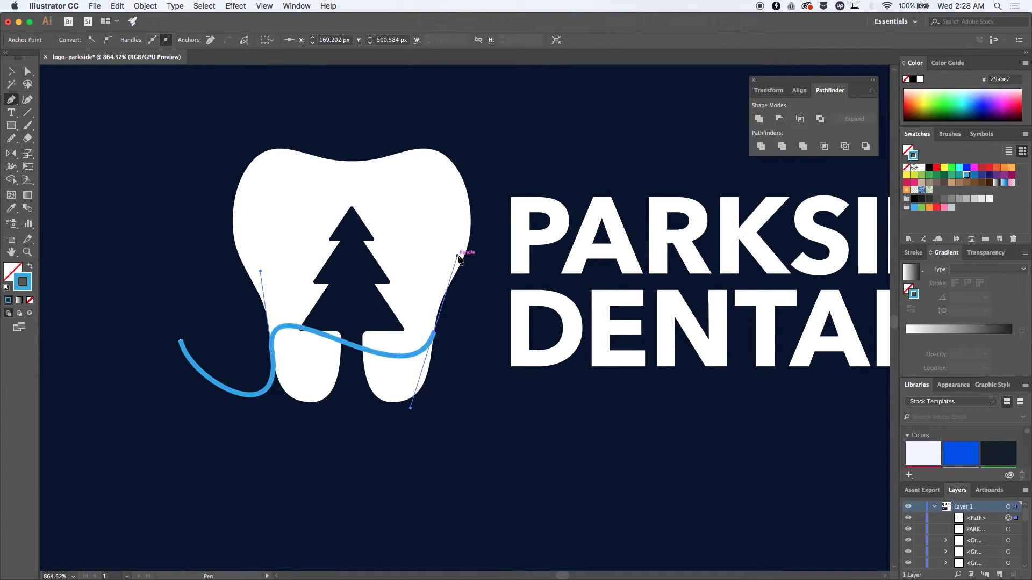
drag(458, 258, 457, 256)
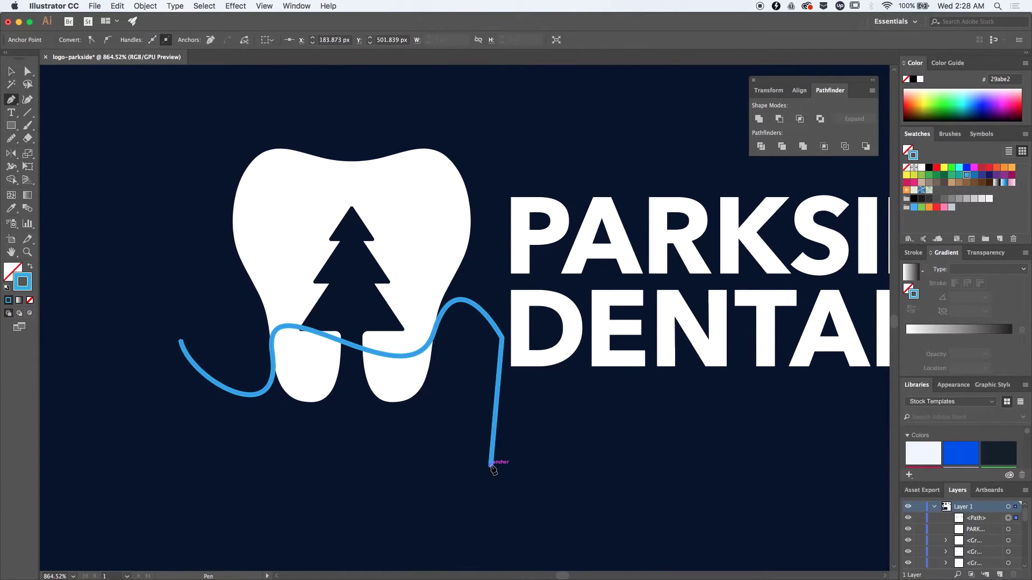
click(342, 503)
click(204, 459)
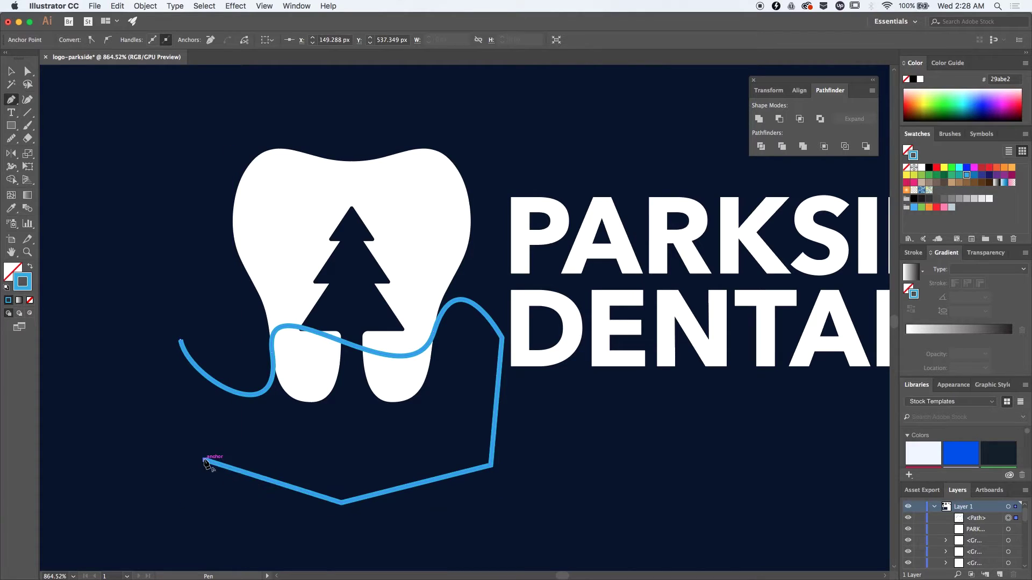
click(181, 342)
key(v)
Refine the wave by raising its anchor points along the tooth's left and right edges and adjusting their handles
key(a)
click(436, 337)
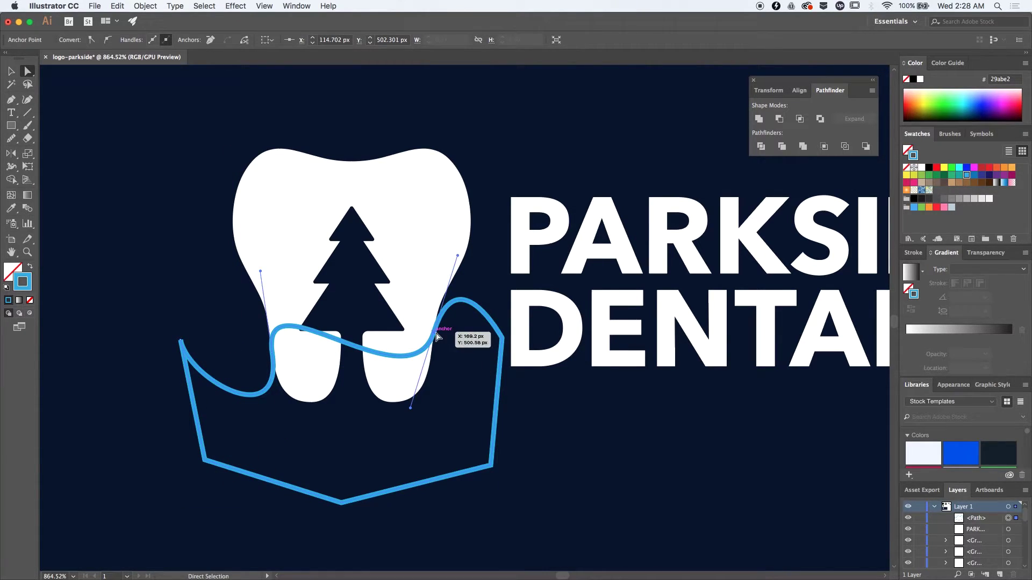
drag(436, 333, 438, 322)
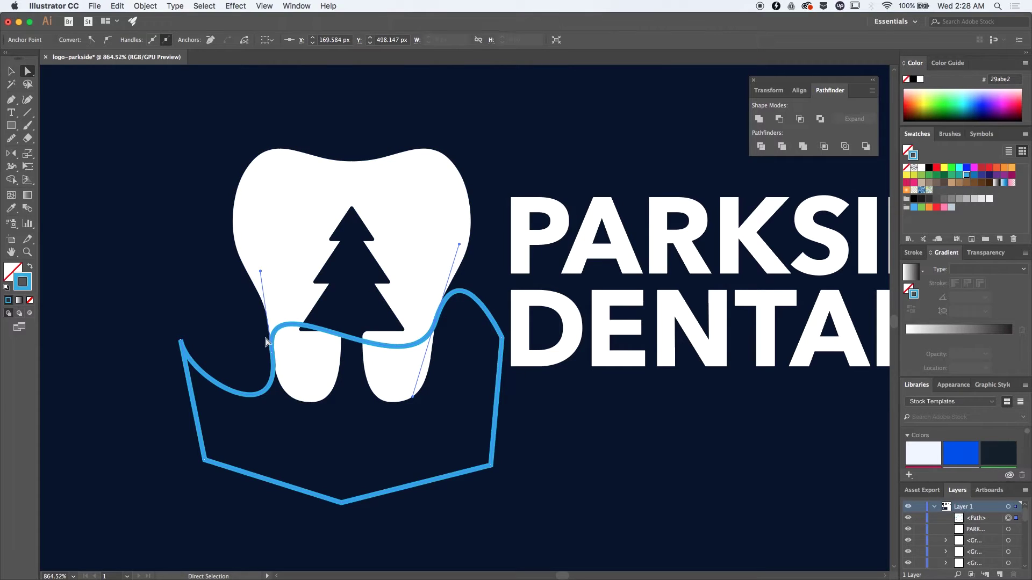
drag(266, 337, 271, 344)
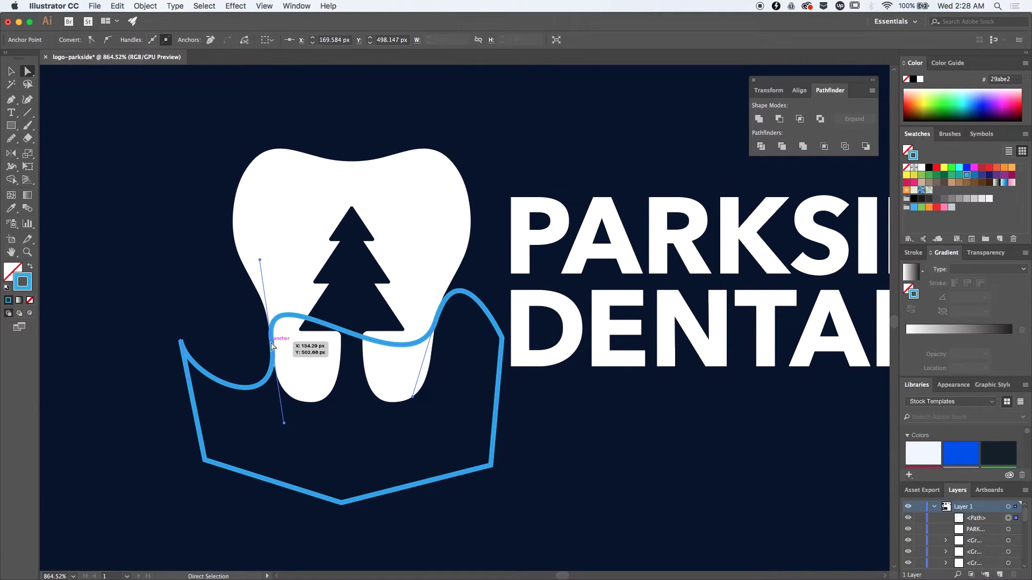
drag(260, 260, 261, 242)
click(412, 397)
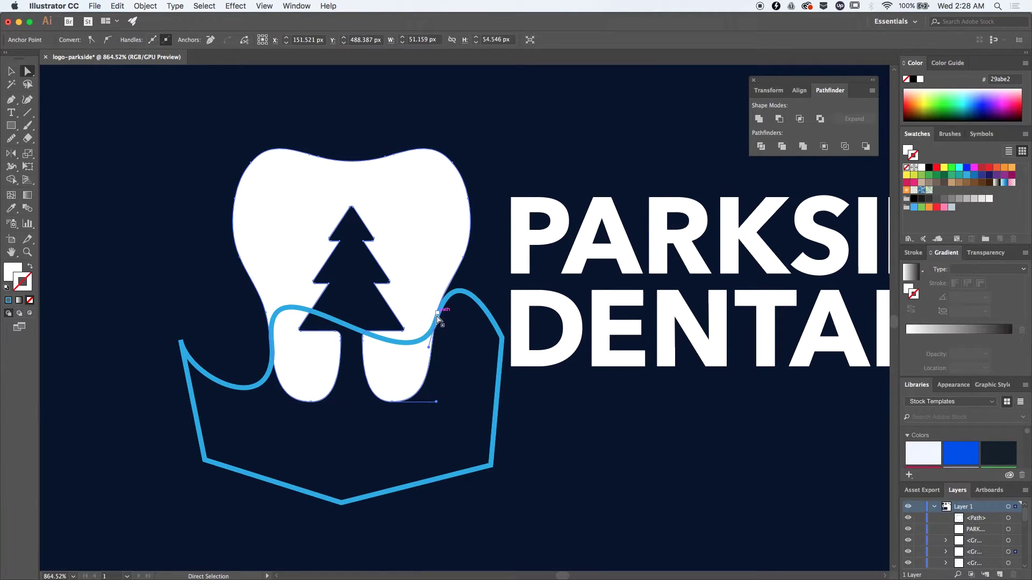
click(438, 322)
drag(417, 400, 421, 408)
key(v)
click(393, 450)
Copy the wavy path upward and enlarge it to cross the upper part of the tooth
scroll(389, 454, up, 3)
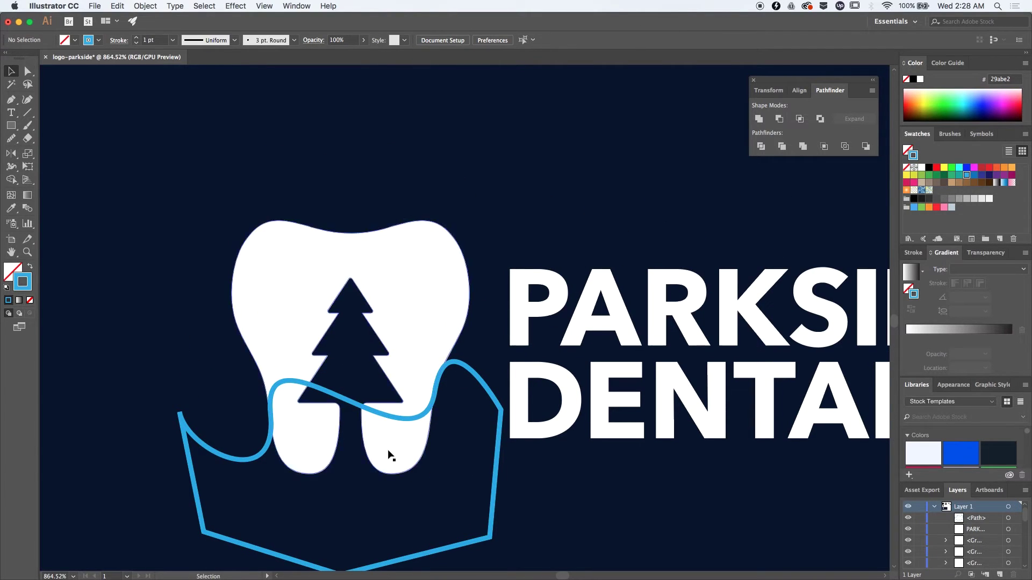
drag(292, 382, 292, 287)
drag(502, 266, 555, 217)
drag(457, 301, 456, 319)
Move the upper wave's anchor points onto the tooth's left and right edges
key(a)
drag(247, 319, 238, 330)
drag(466, 295, 470, 288)
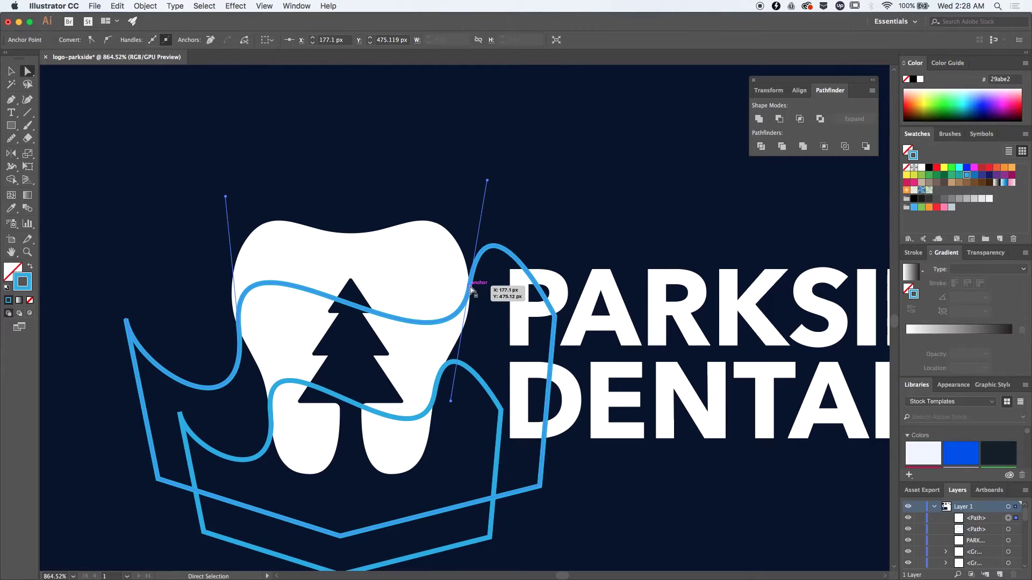
key(v)
click(457, 444)
Remove the stroke from both wavy paths
scroll(457, 444, down, 5)
drag(461, 510, 434, 470)
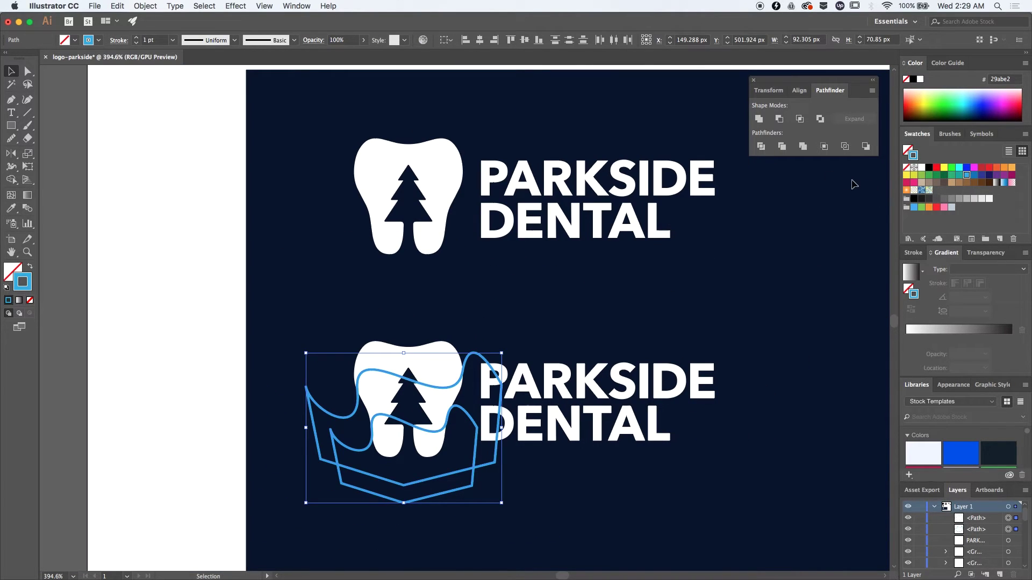
key(/)
Duplicate the tooth with its wavy paths and wordmark directly below
shift+click(436, 409)
scroll(350, 346, down, 5)
drag(329, 334, 440, 395)
drag(378, 374, 378, 445)
scroll(374, 480, up, 6)
Divide the duplicated tooth along the two wavy paths with Pathfinder and delete the pieces outside the tooth
drag(376, 481, 283, 251)
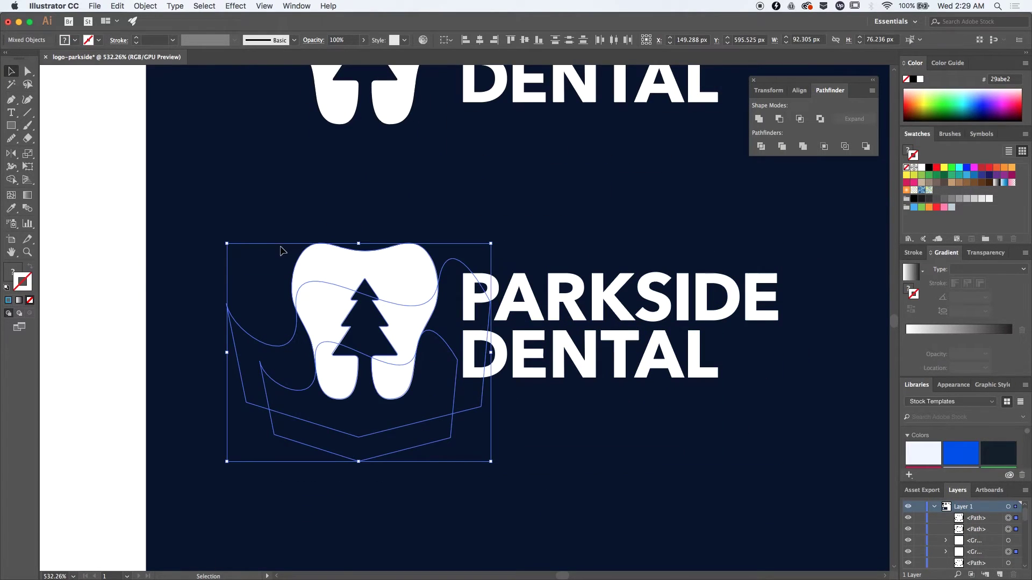
click(761, 146)
double_click(414, 269)
click(414, 269)
shift+click(413, 328)
shift+click(321, 328)
shift+click(337, 395)
shift+drag(510, 479, 121, 138)
key(Delete)
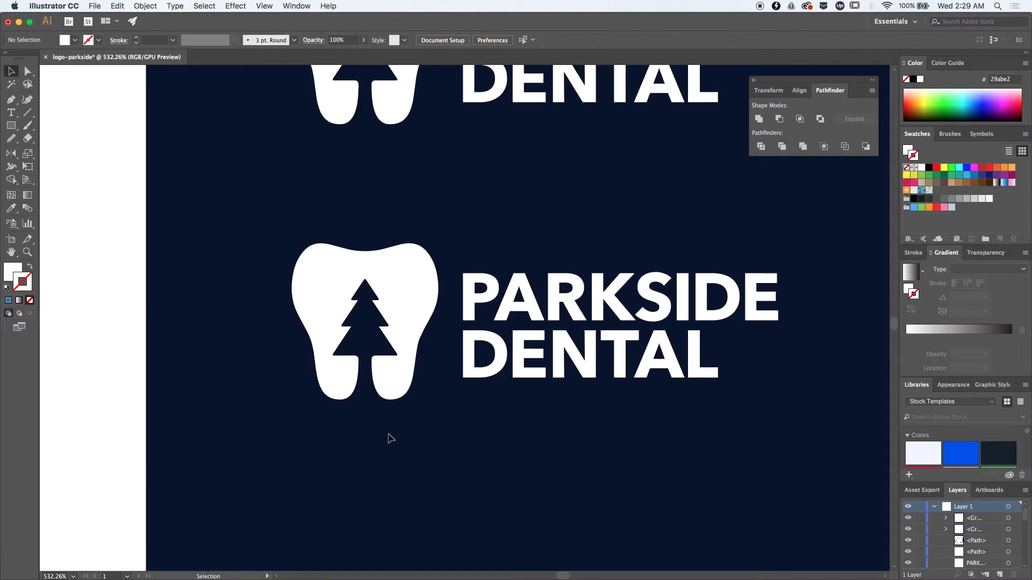
Draw a square about 17.5 px wide above the lowest wordmark and fill it with blue #149cef
drag(418, 430, 346, 431)
key(m)
shift+drag(456, 172, 506, 220)
key(v)
double_click(10, 271)
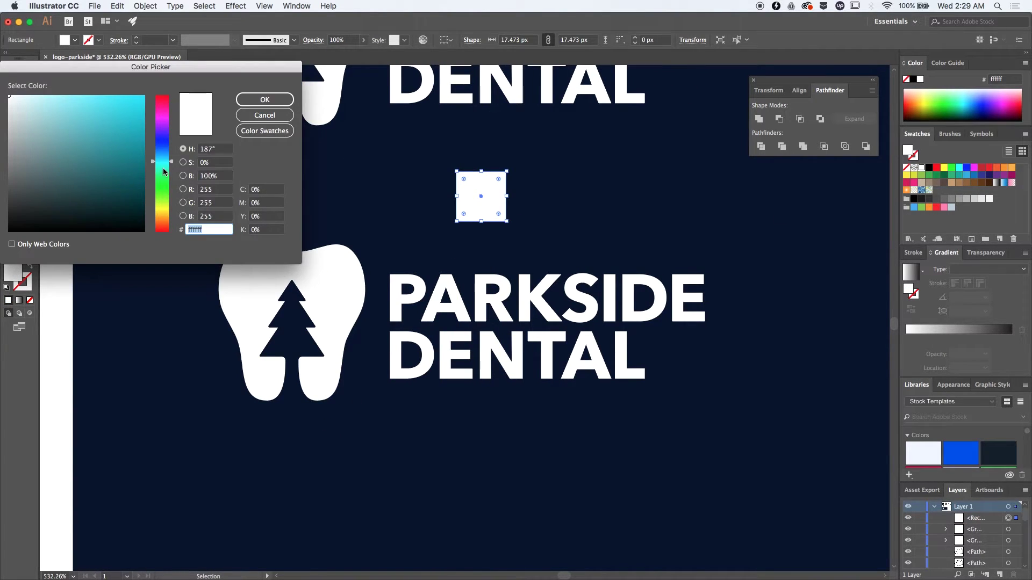
text(149cef)
key(Return)
Place a matching square to the right of the blue one and fill it with green #15edaa
drag(546, 171, 598, 221)
double_click(12, 272)
click(167, 172)
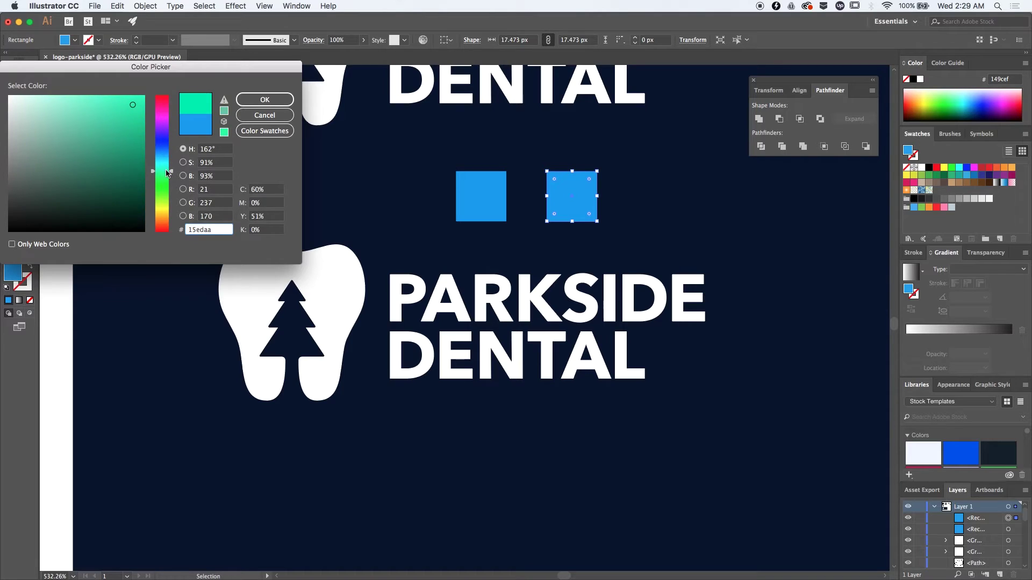
key(Return)
Duplicate the lowest logo, tooth and wordmark together, horizontally to its right
click(315, 226)
super+drag(315, 226, 258, 226)
drag(258, 208, 469, 348)
shift+drag(430, 207, 360, 217)
alt+shift+drag(322, 244, 548, 244)
click(436, 315)
drag(435, 313, 544, 331)
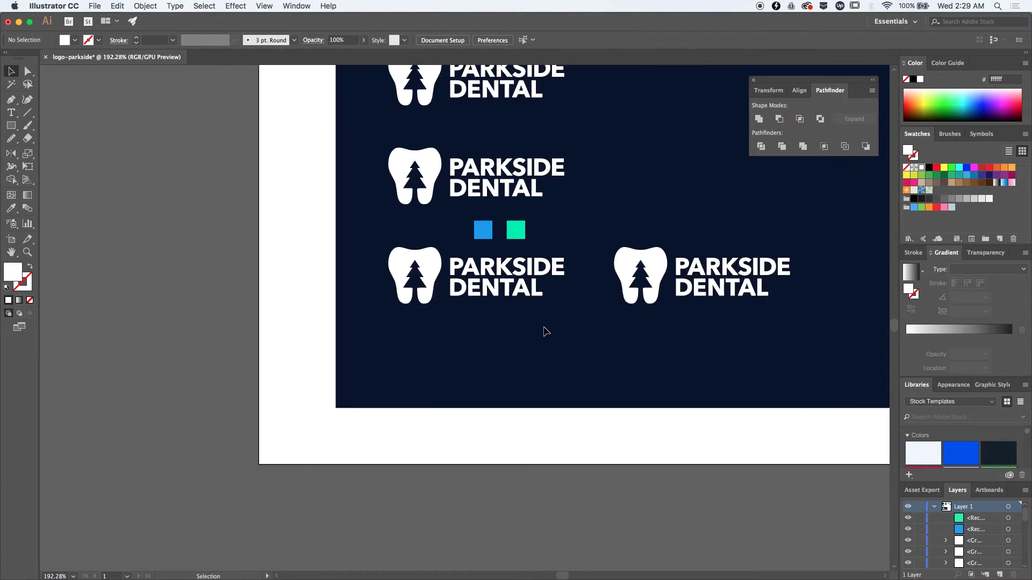
Fill the middle wavy section of the left sectioned tooth with the blue square's color
super+drag(476, 248, 534, 248)
double_click(354, 330)
shift+click(267, 334)
key(i)
click(495, 199)
key(v)
click(320, 279)
key(Escape)
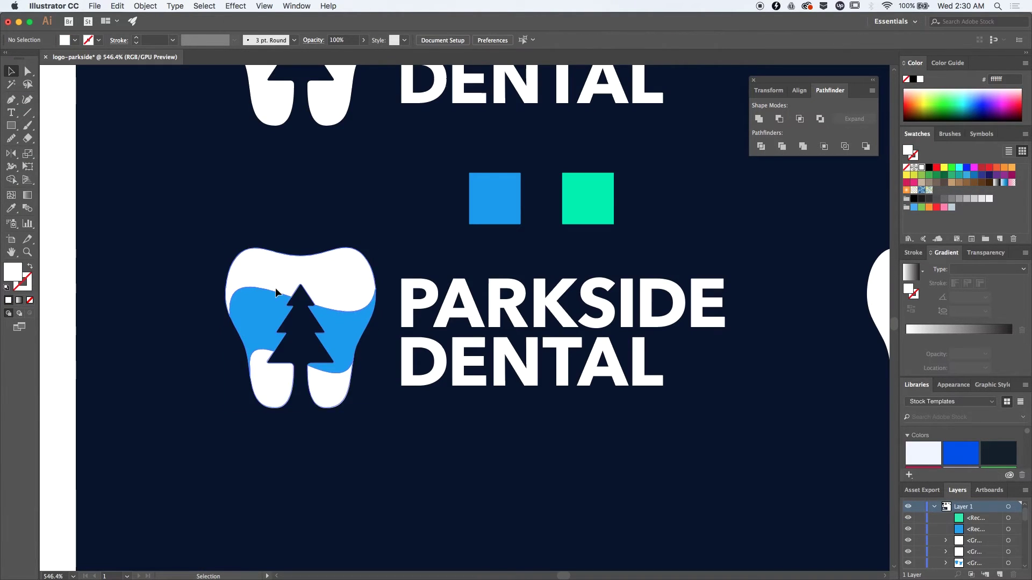
Ungroup the left sectioned tooth and fill its upper and root sections with the blue square's color
right_click(275, 289)
click(301, 355)
click(440, 437)
click(339, 279)
shift+click(336, 388)
key(i)
click(495, 198)
key(v)
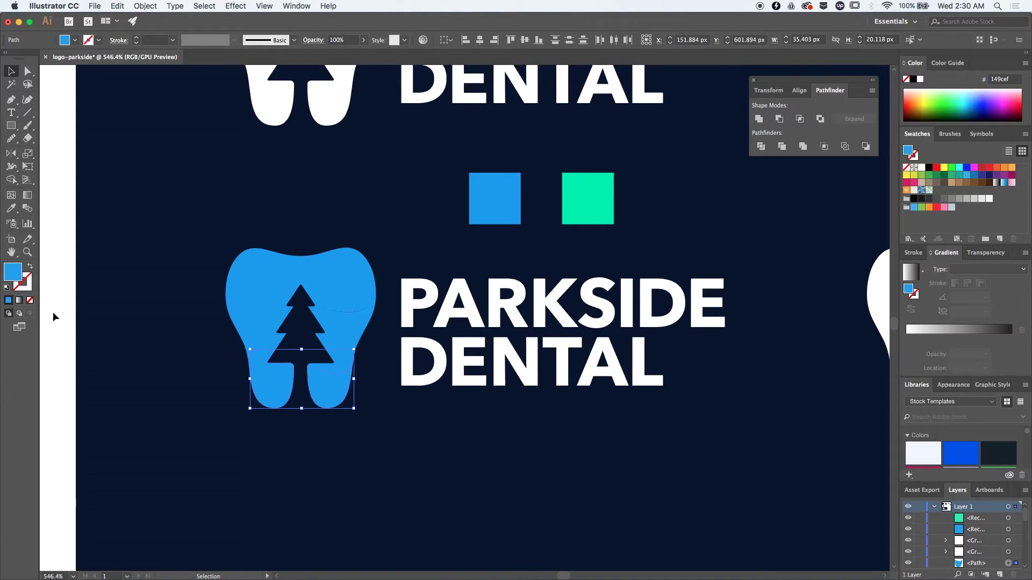
Fill the blue tooth's root sections with light blue #92dbff
double_click(13, 272)
text(92dbff)
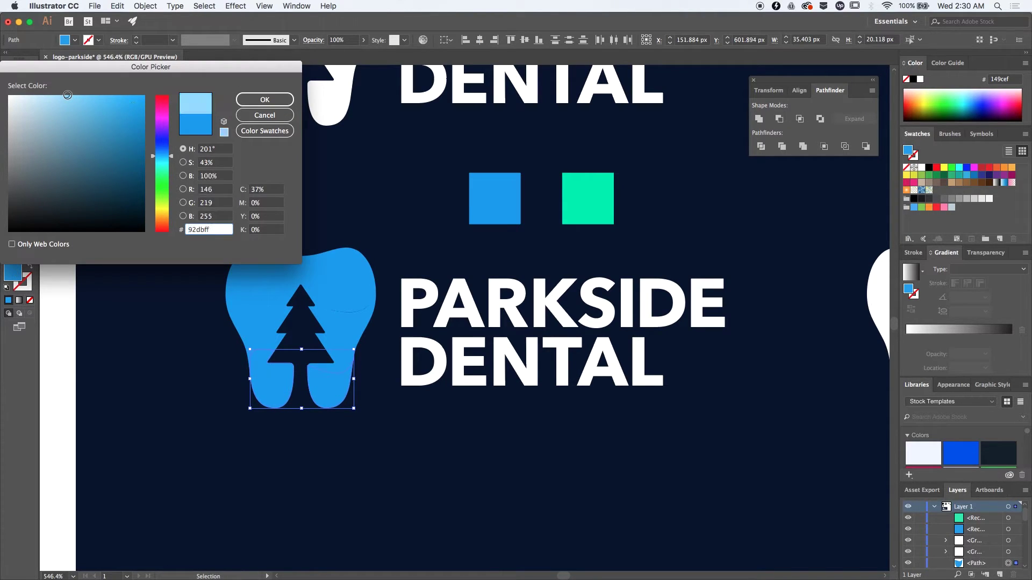
click(264, 102)
Fill the blue tooth's upper section with dark blue #1172a3
click(342, 260)
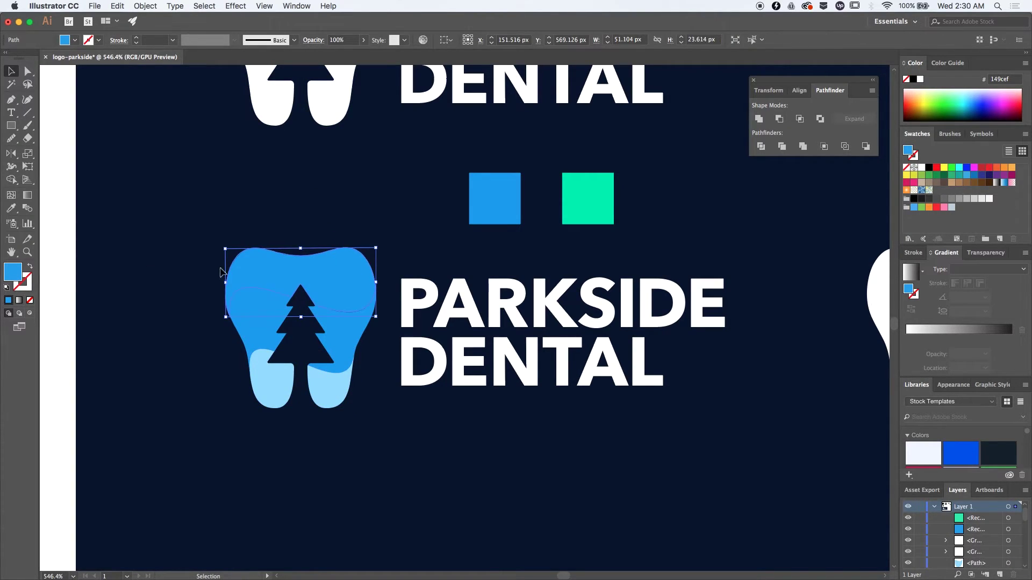
double_click(13, 274)
text(1172a3)
key(Return)
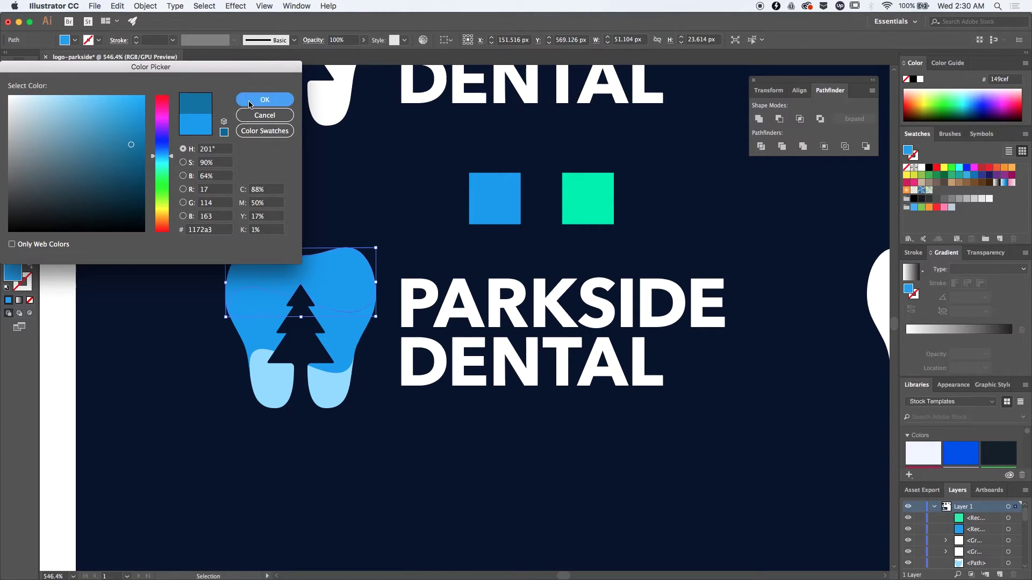
Fill the right duplicate's tooth with the green square's color and ungroup its sections
scroll(109, 338, down, 5)
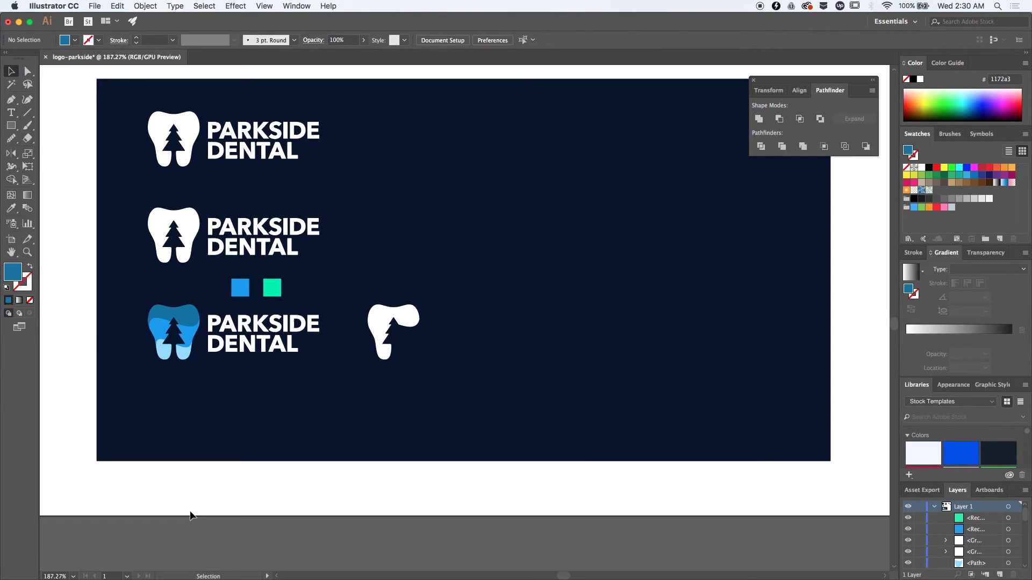
scroll(269, 369, left, 10)
scroll(270, 369, right, 7)
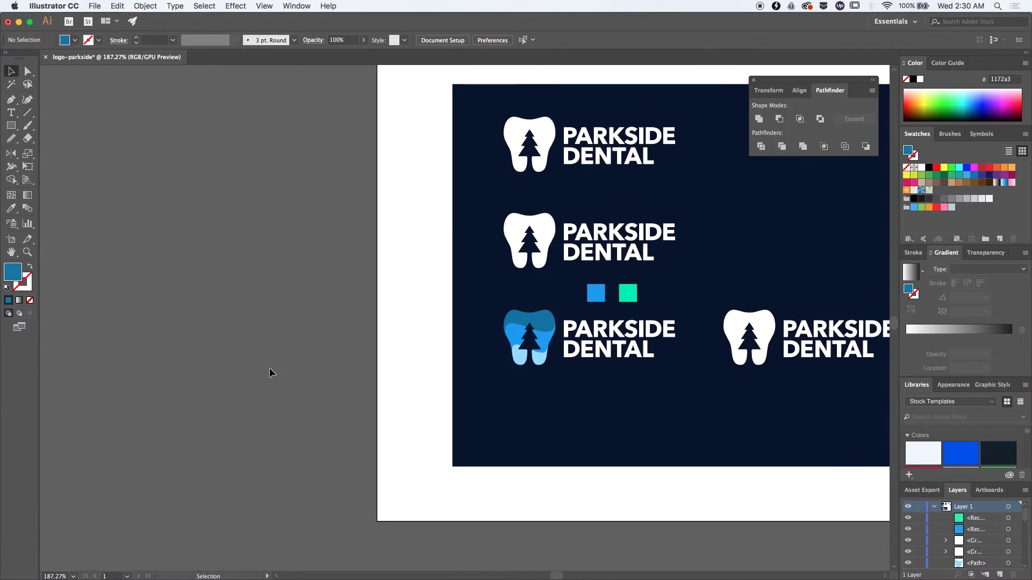
scroll(610, 313, up, 4)
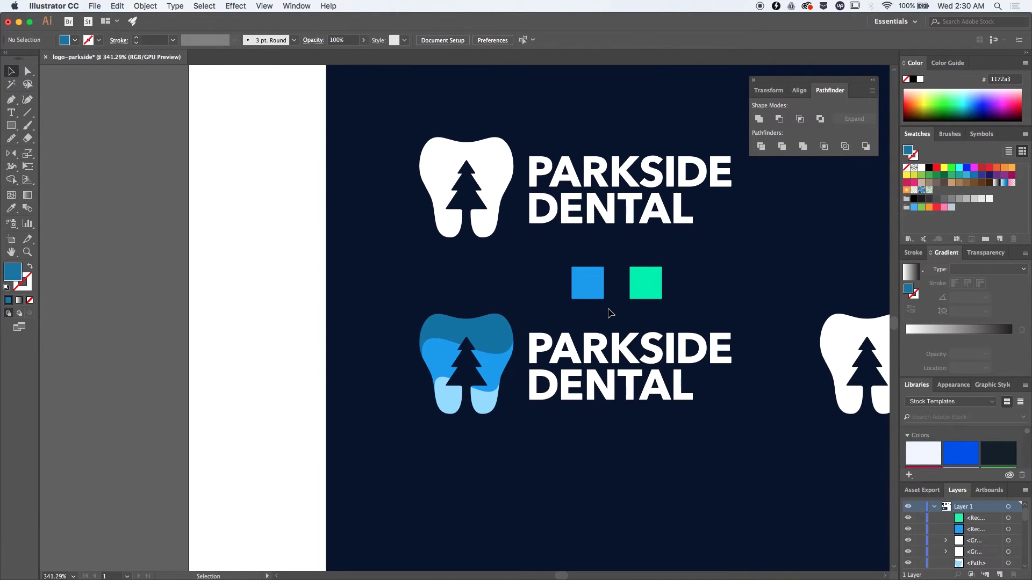
scroll(610, 313, right, 8)
scroll(610, 313, right, 3)
click(604, 416)
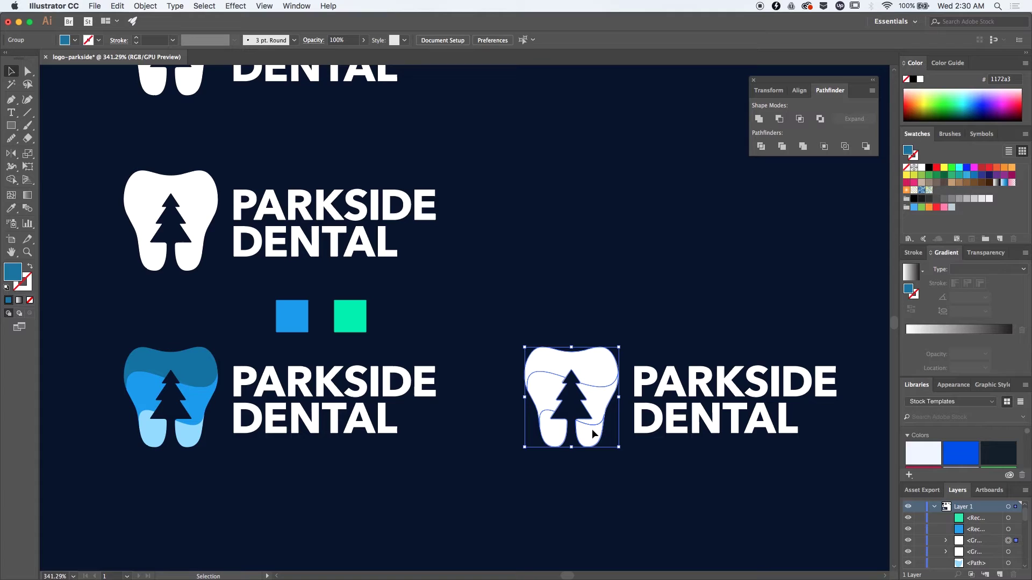
key(i)
click(356, 316)
key(v)
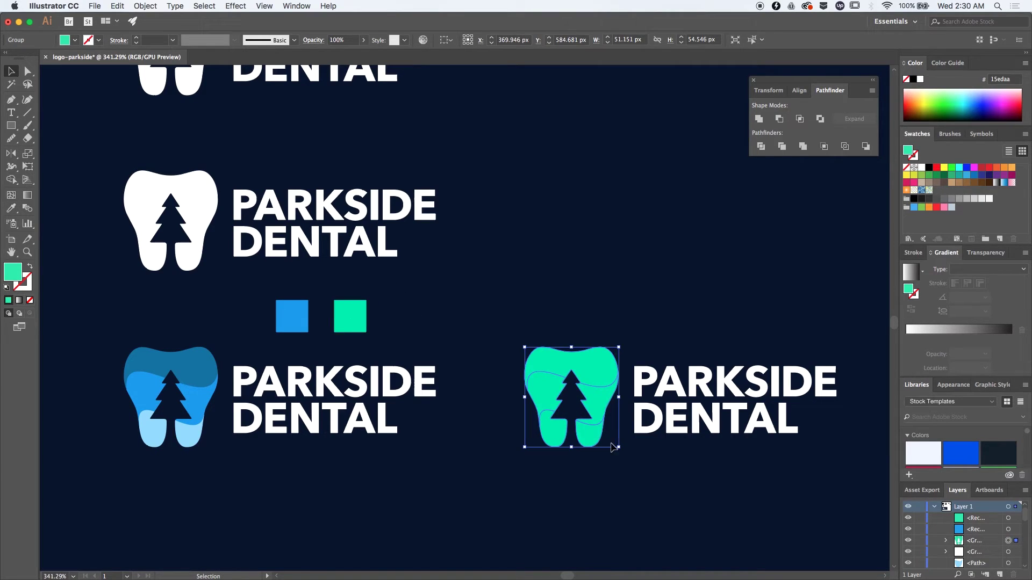
right_click(595, 415)
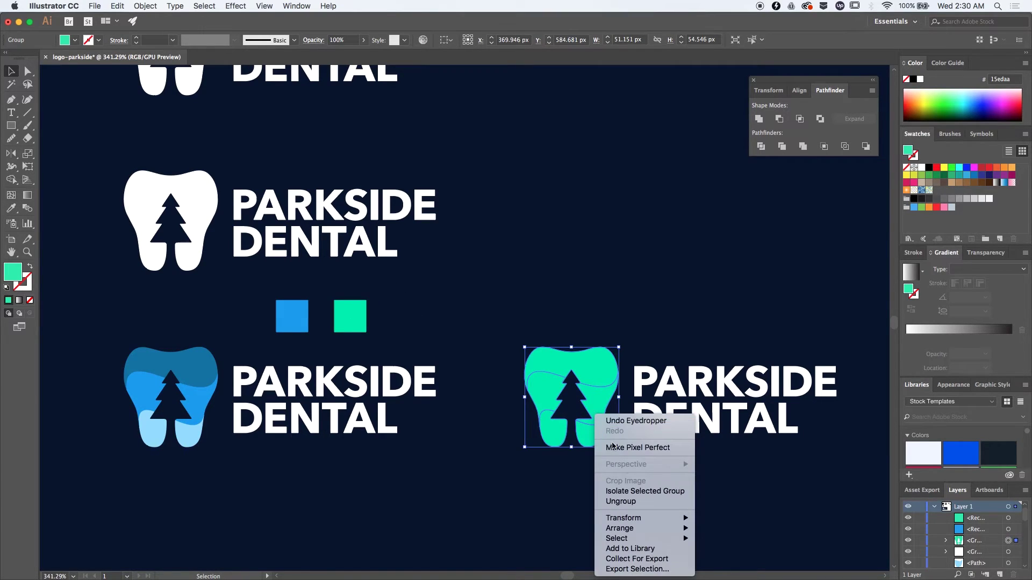
click(637, 498)
click(638, 504)
Fill both root sections of the green tooth with light green #97f7d7
scroll(618, 500, right, 3)
click(524, 446)
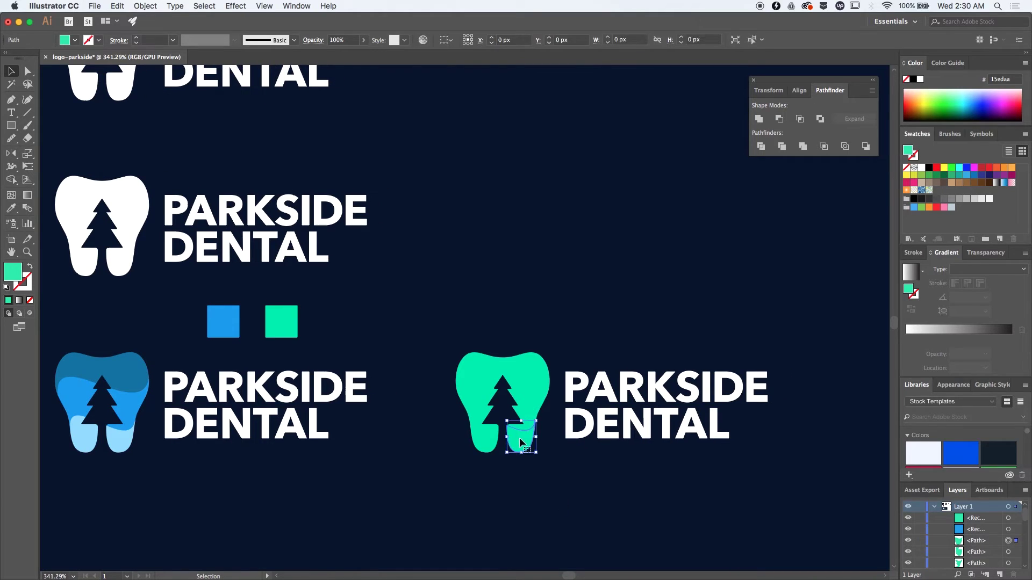
shift+click(485, 445)
double_click(12, 276)
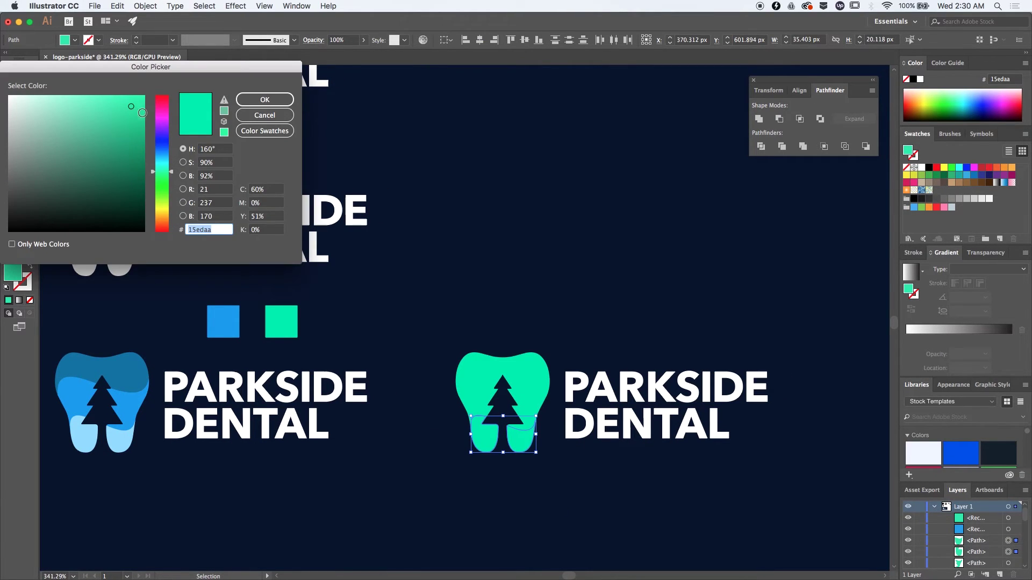
text(97f7d7)
click(258, 99)
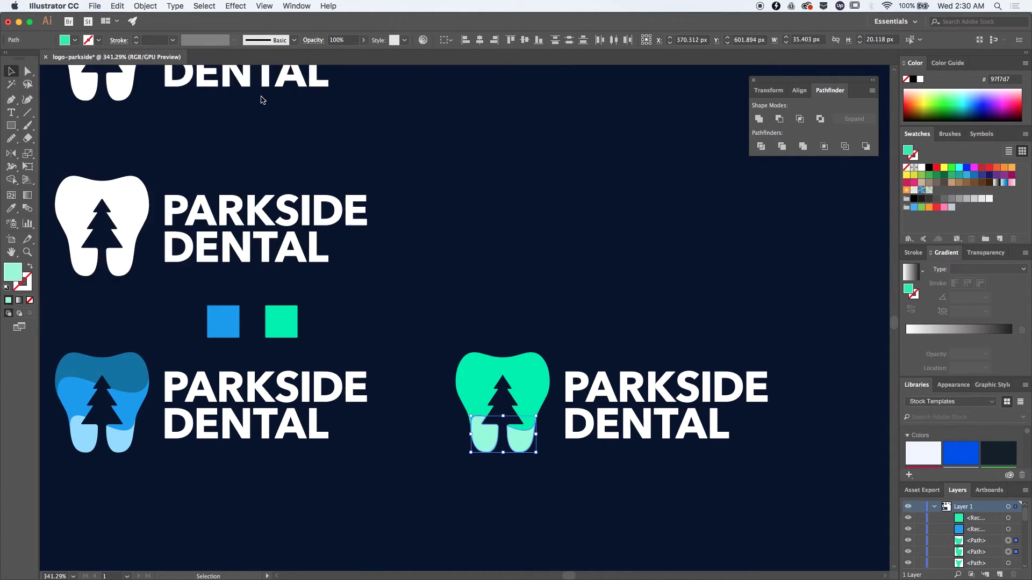
Fill the middle section of the green tooth with lighter green #62f4c3
click(536, 384)
click(469, 405)
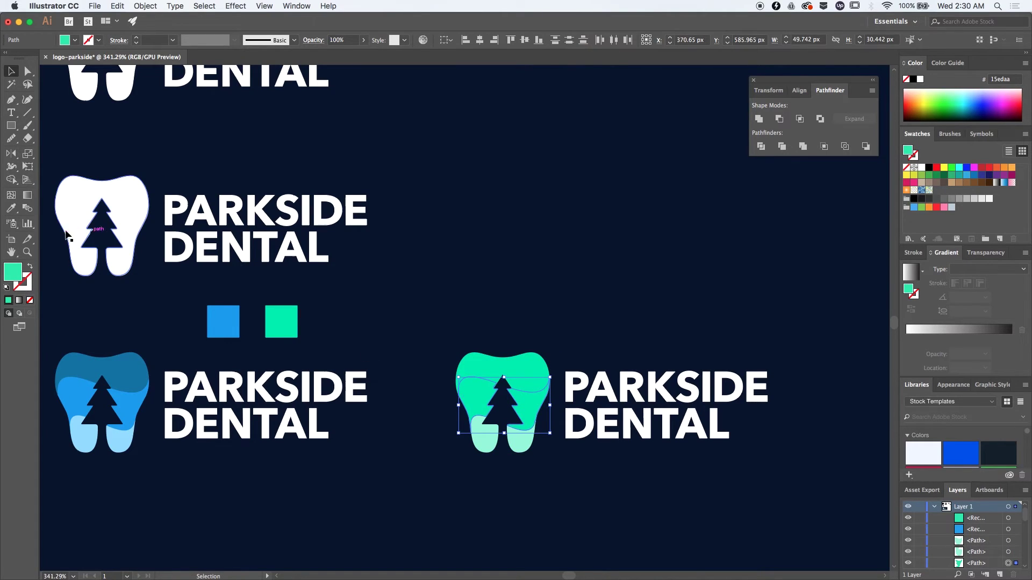
double_click(15, 268)
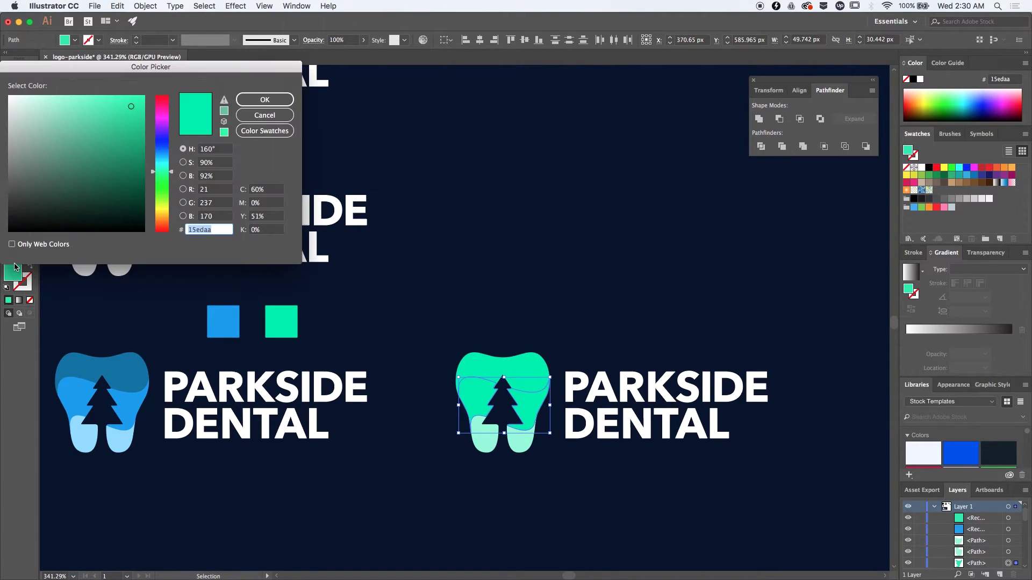
click(101, 101)
click(265, 101)
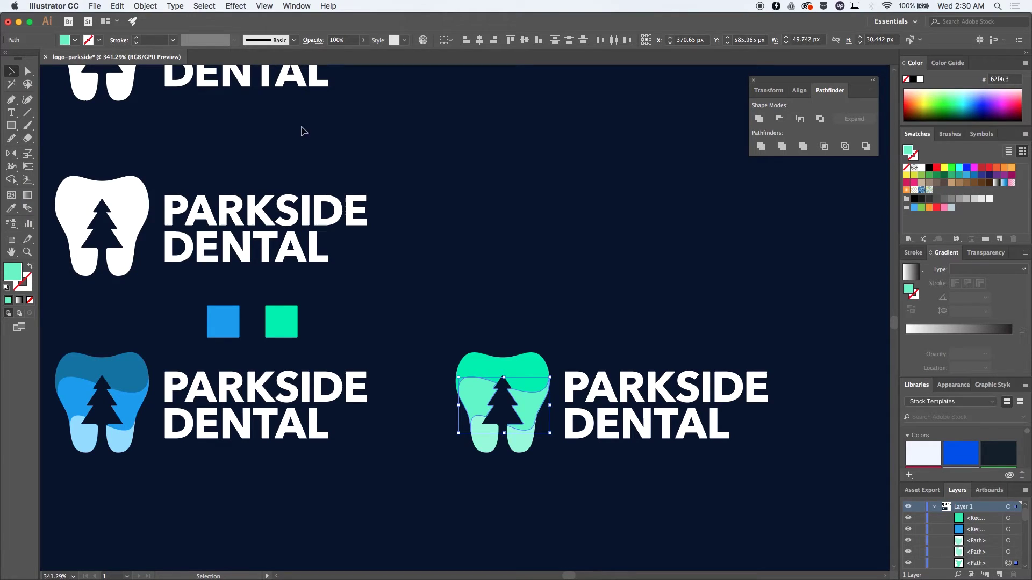
click(422, 190)
Fill the upper section of the green tooth with darker green #13d393
double_click(517, 365)
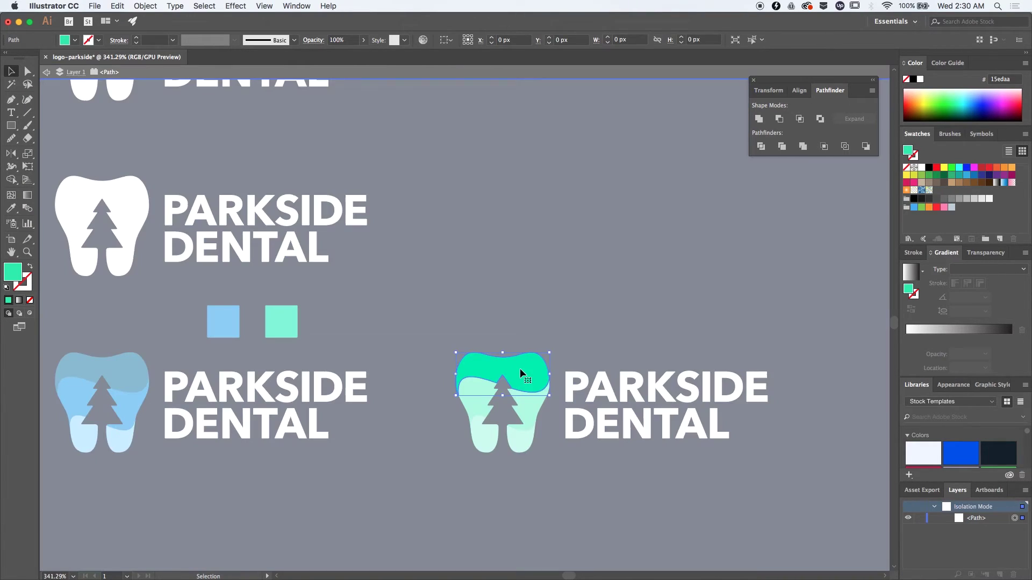
double_click(15, 272)
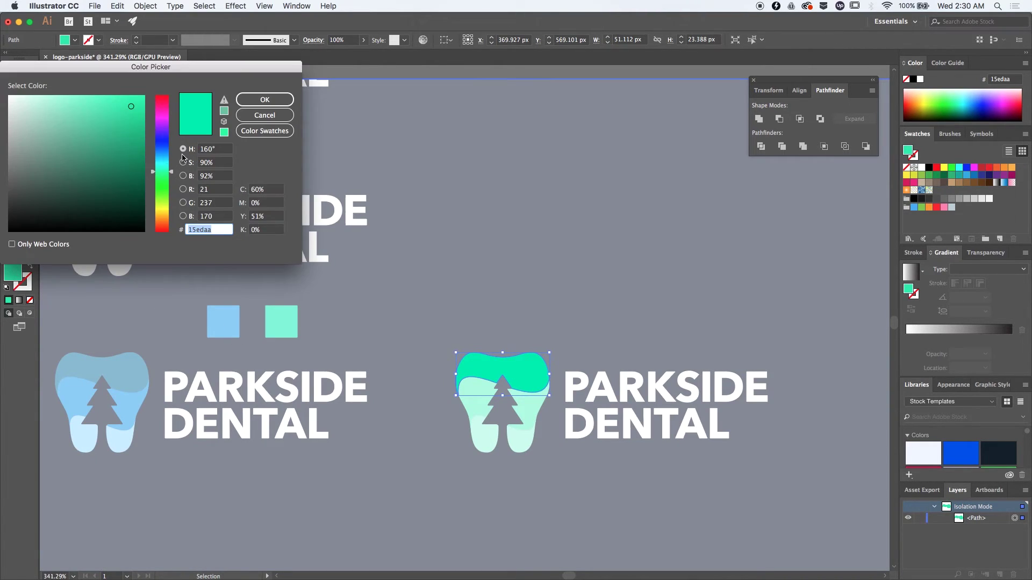
text(13d393)
click(262, 100)
double_click(414, 218)
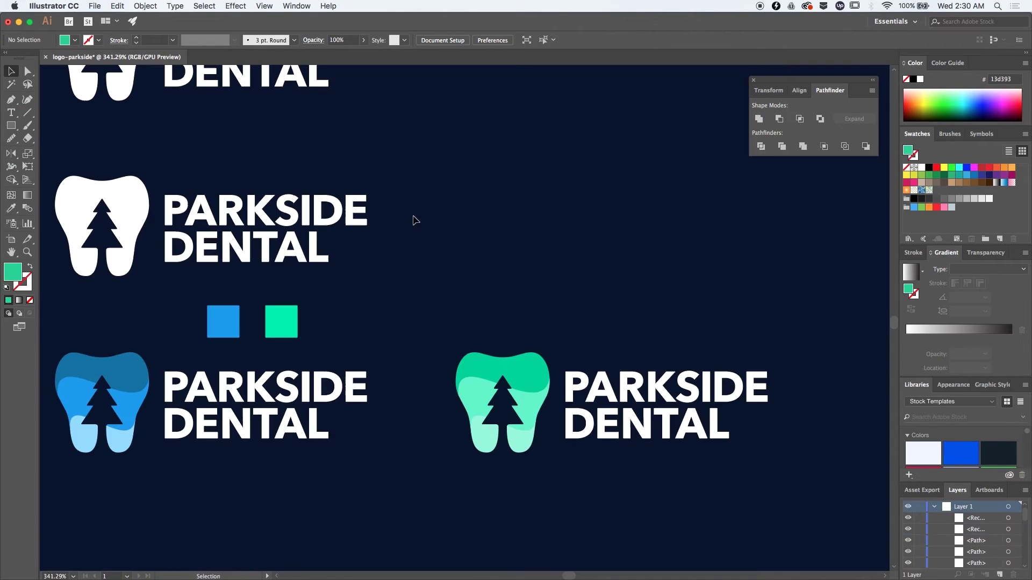
Fill the green tooth's middle section with the more saturated green #31f7af
click(529, 403)
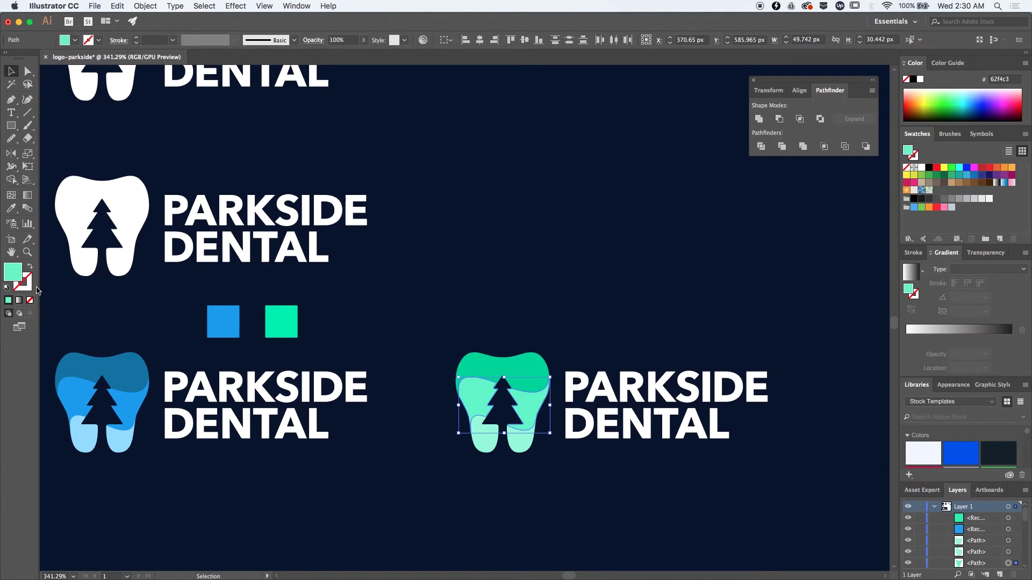
double_click(14, 273)
text(3df4b2)
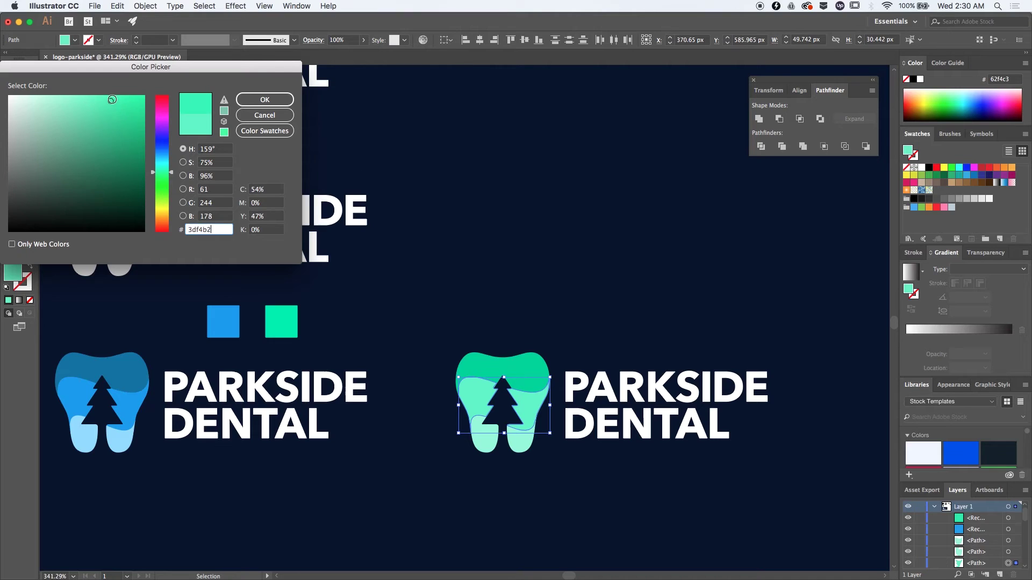
click(118, 99)
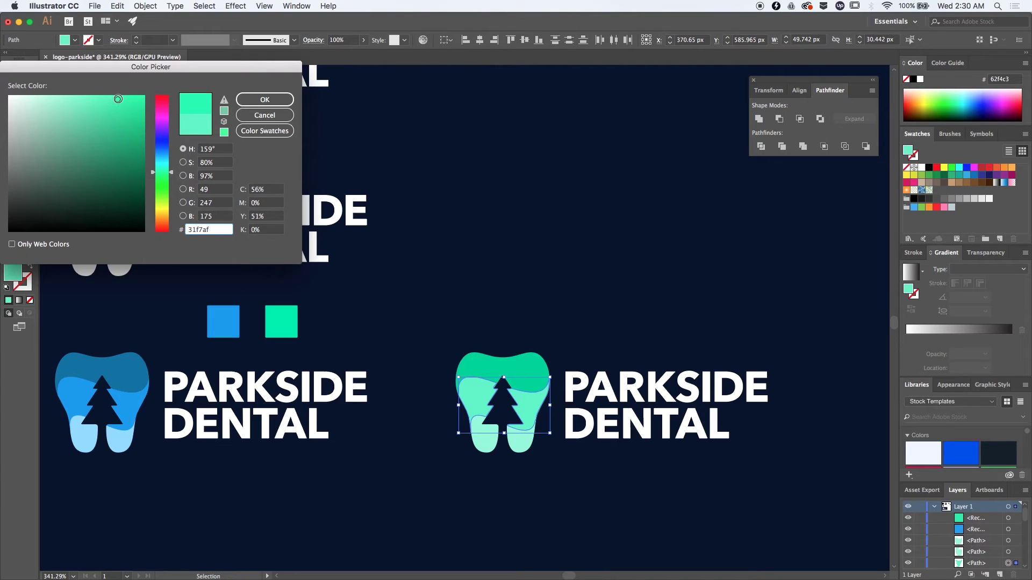
click(253, 98)
click(427, 209)
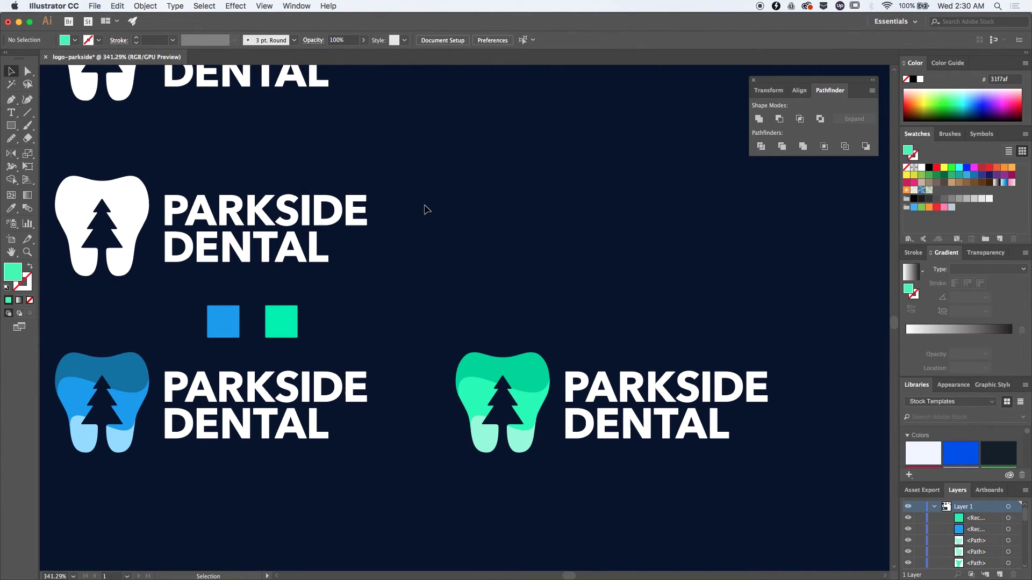
Fill both root sections of the green tooth with pale mint #b8ffe5
click(518, 433)
shift+click(483, 433)
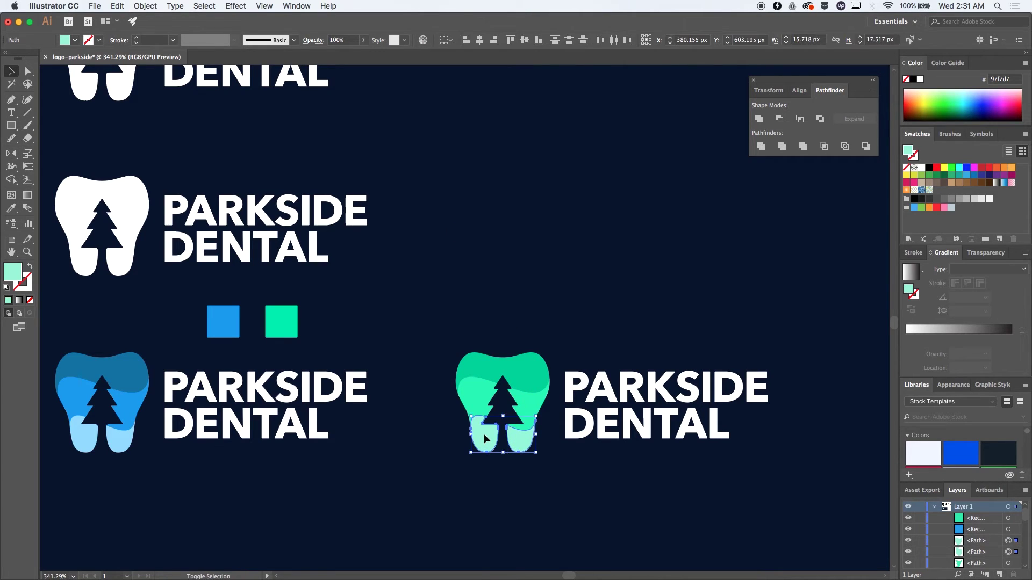
double_click(11, 281)
drag(46, 97, 46, 93)
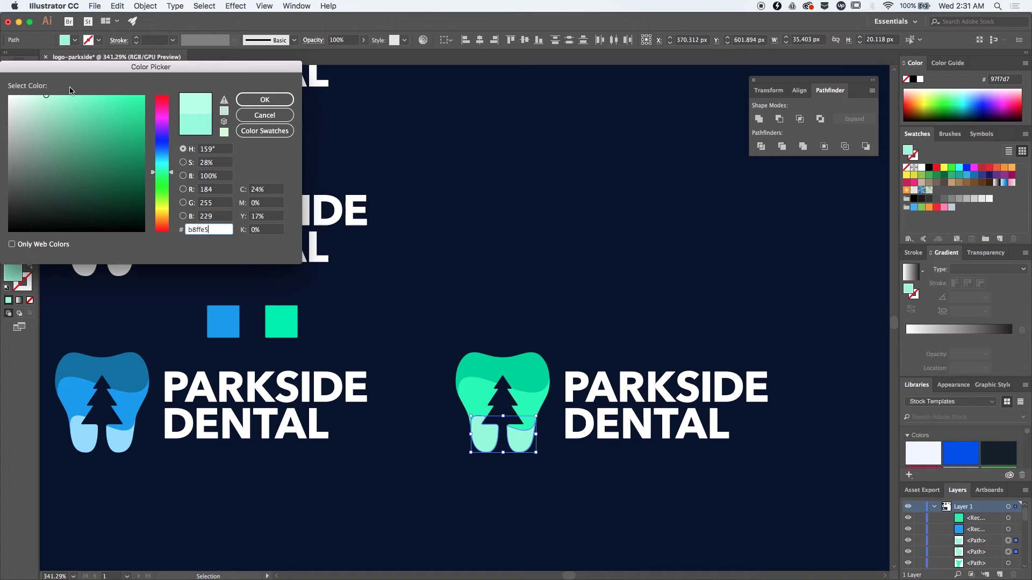
click(264, 100)
click(527, 215)
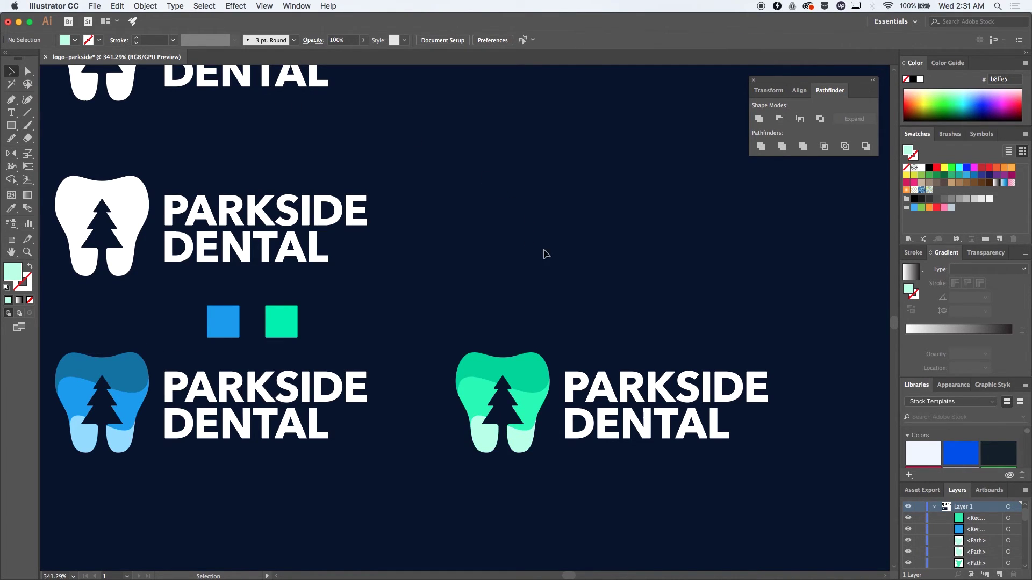
Move the two white logos, the blue logo and both color squares off the artboard to the left
key(super+0)
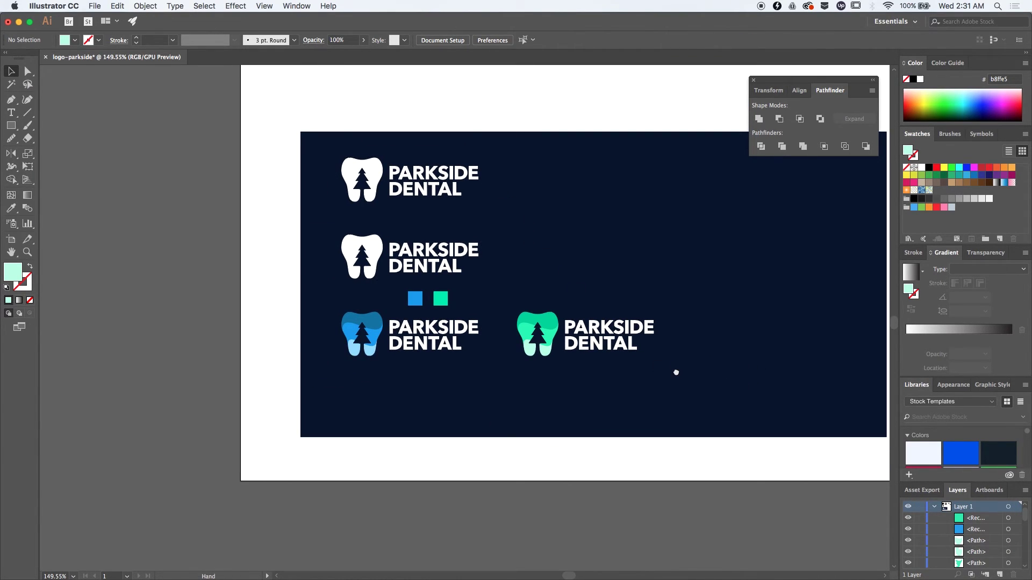
drag(676, 373, 564, 346)
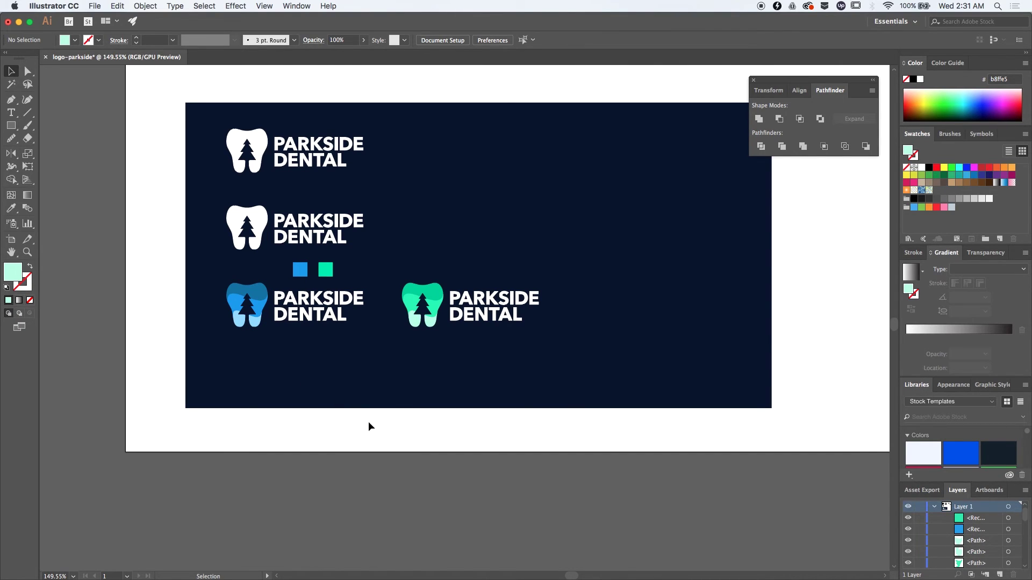
drag(369, 421, 156, 103)
drag(279, 156, 34, 156)
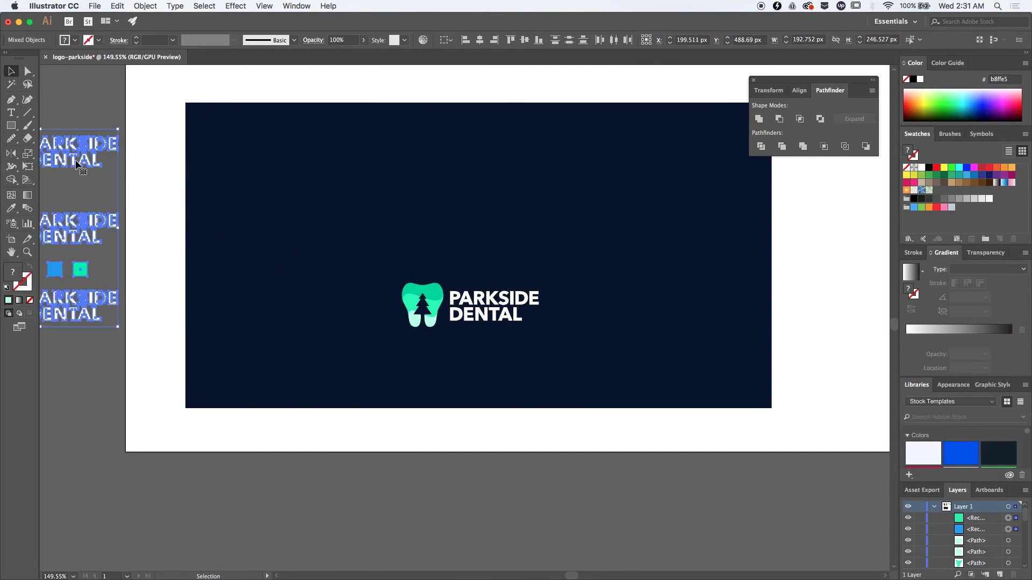
Move the green logo up to the middle of the navy background
drag(368, 251, 588, 343)
drag(501, 299, 506, 246)
click(571, 322)
scroll(571, 322, up, 3)
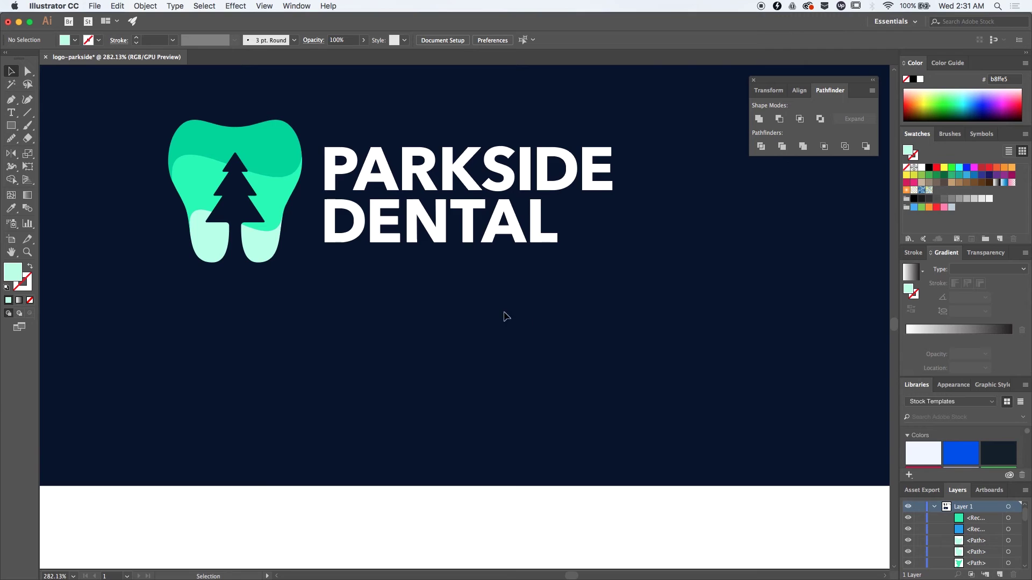
scroll(530, 399, up, 5)
scroll(531, 399, left, 2)
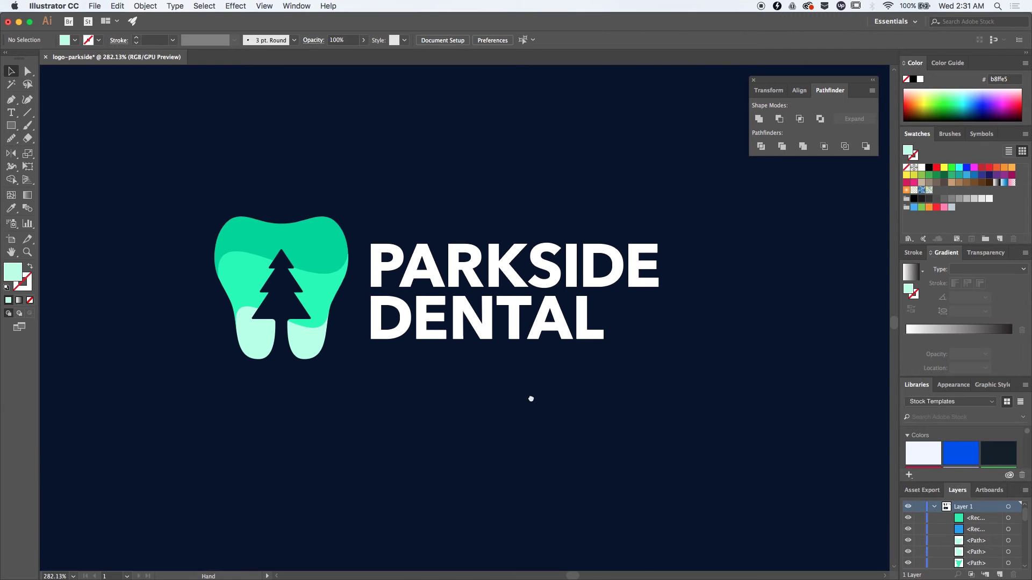
Recolor the white Parkside Dental wordmark with the green #13d393 sampled from the tooth's upper section
click(431, 297)
key(i)
click(341, 241)
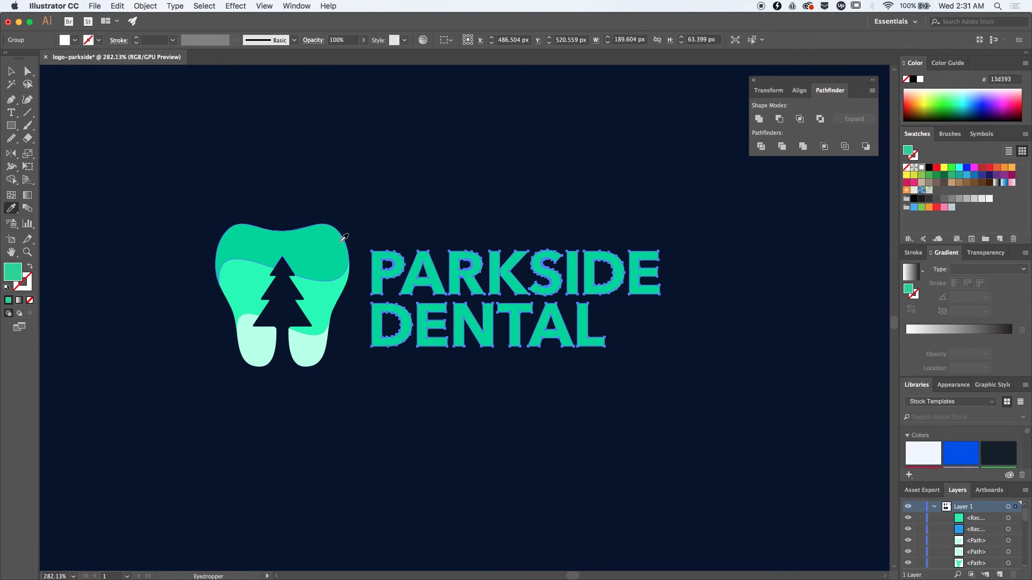
key(v)
click(438, 421)
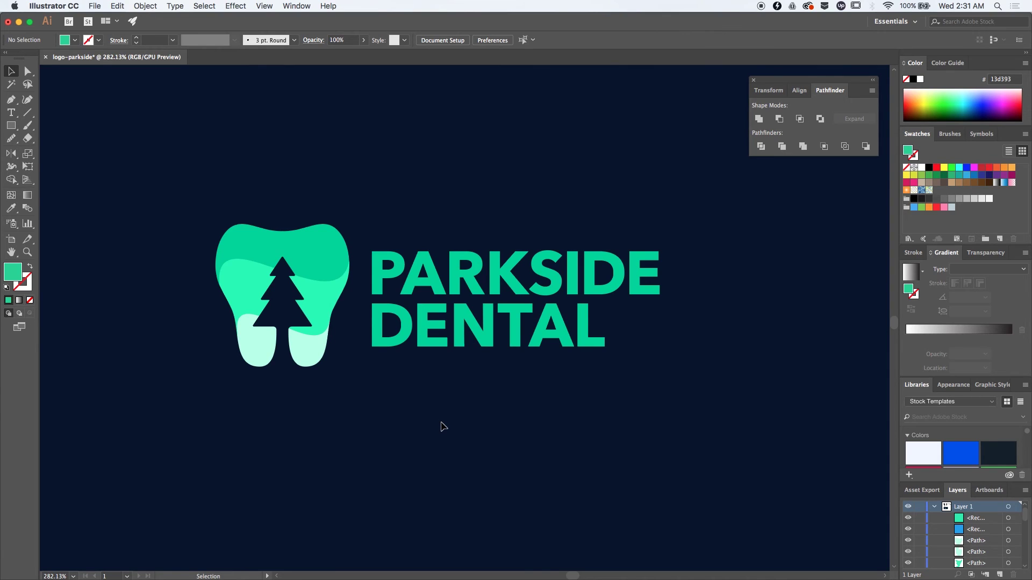
Try the brighter green #31f7af of the tooth's middle section on the Parkside Dental wordmark
click(408, 262)
click(420, 410)
key(super+z)
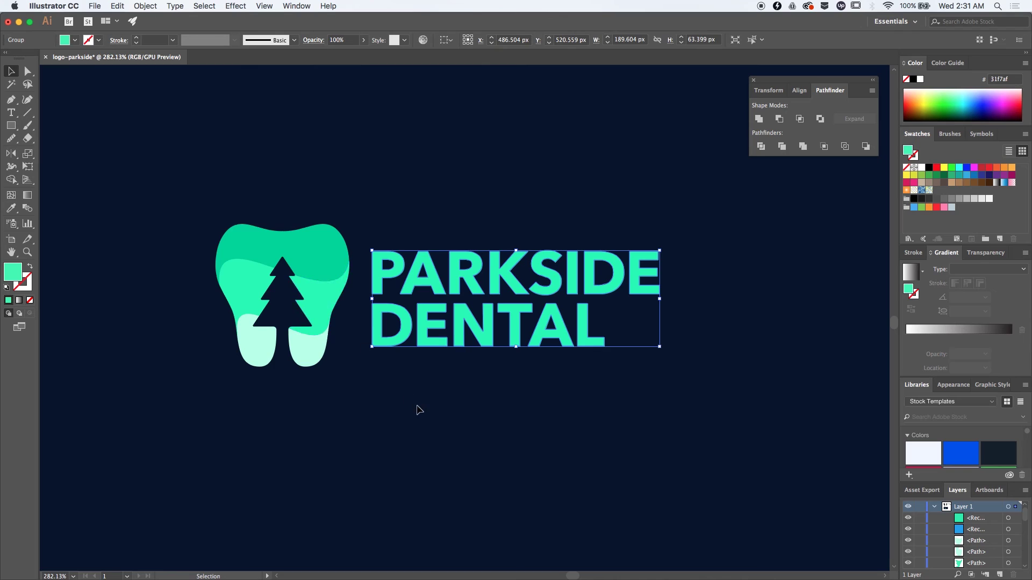
click(419, 410)
Try the pale mint #b8ffe5 of the tooth's roots on the Parkside Dental wordmark
click(379, 289)
key(i)
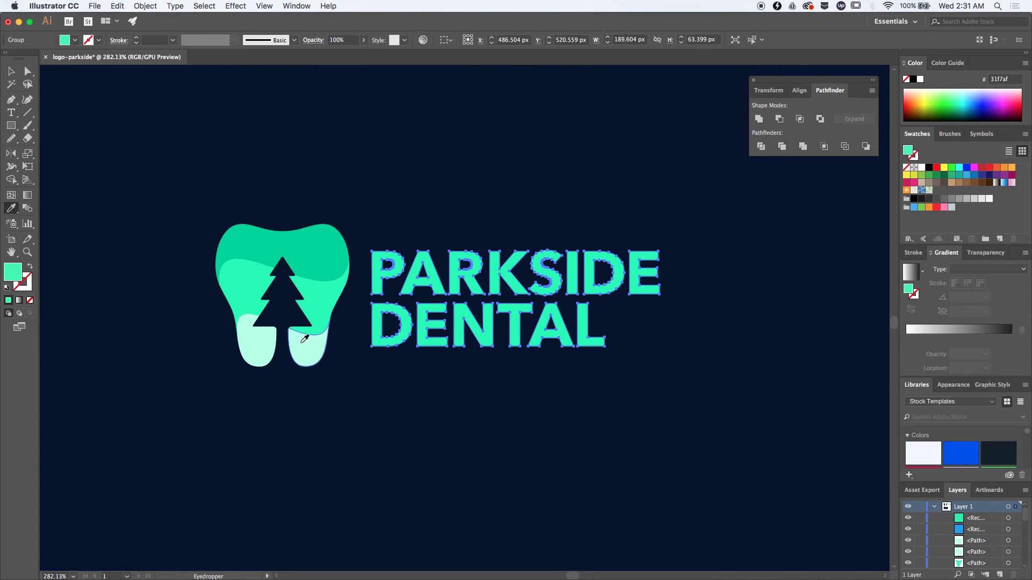
click(304, 338)
key(v)
click(394, 407)
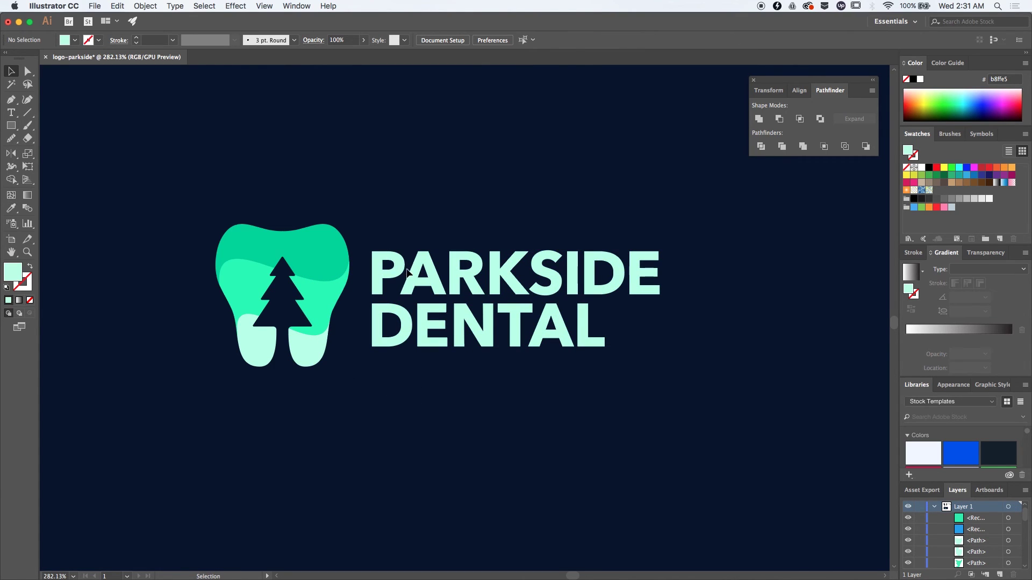
Fill the Parkside Dental wordmark with the darker green #13d393 sampled from the tooth's crown
click(408, 272)
key(i)
click(339, 245)
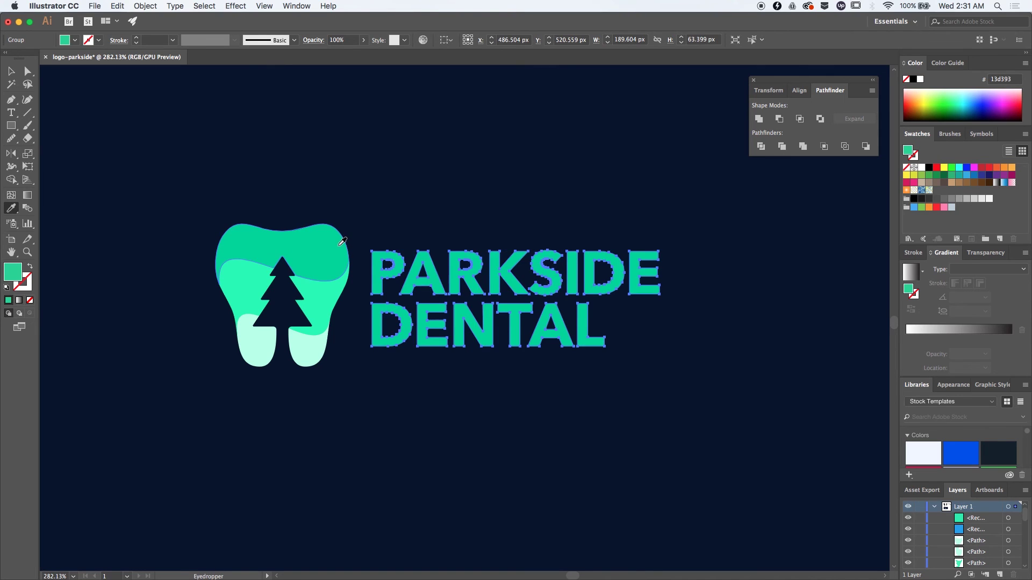
key(v)
click(426, 231)
key(super+0)
scroll(429, 231, up, 3)
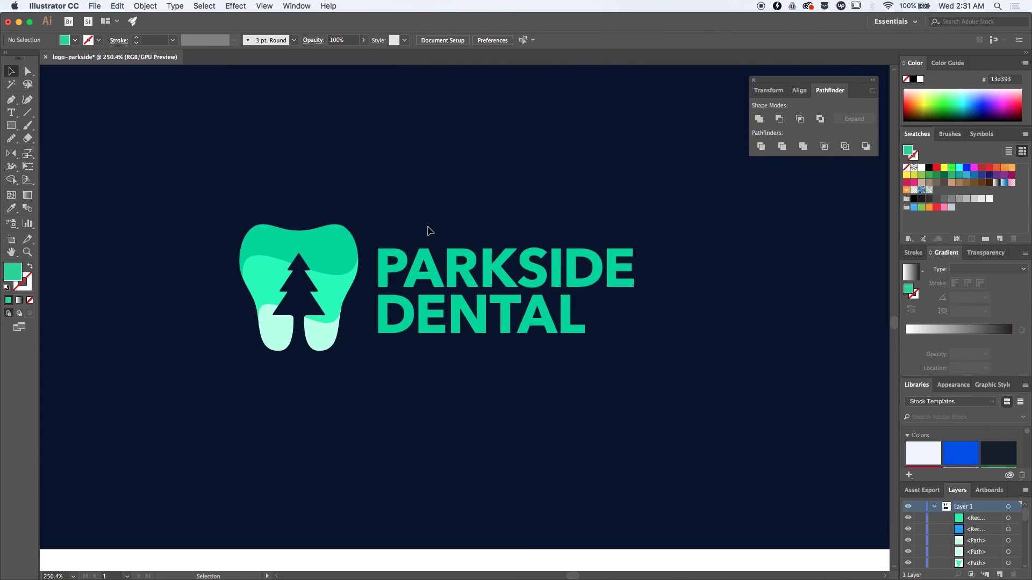